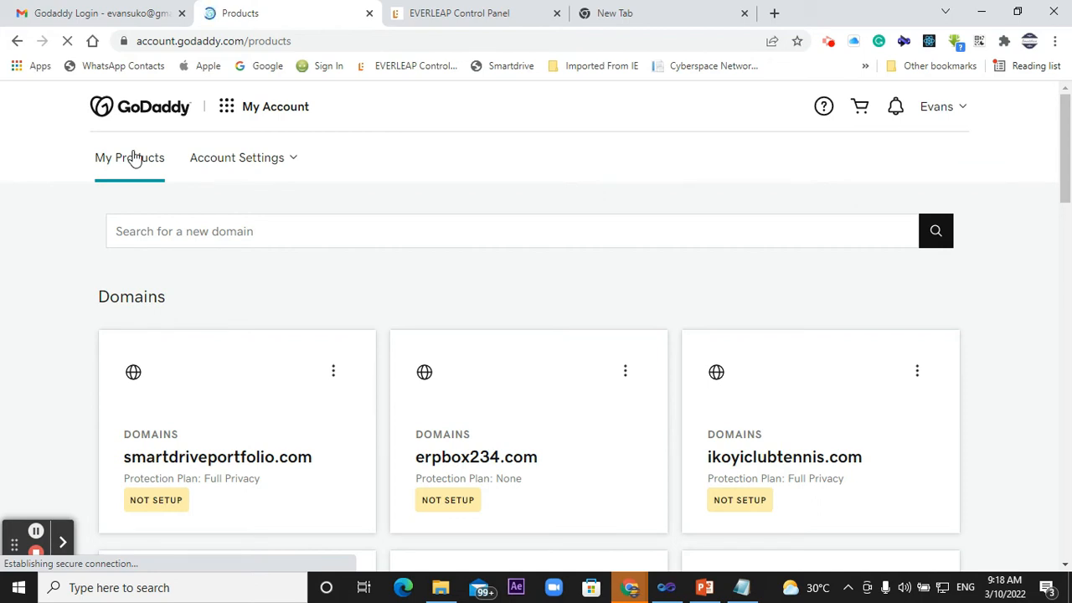
- Open the management page of the Standard UCC SSL certificate for ikoyiclubtennis.com from the product list
scroll(134, 157, down, 9)
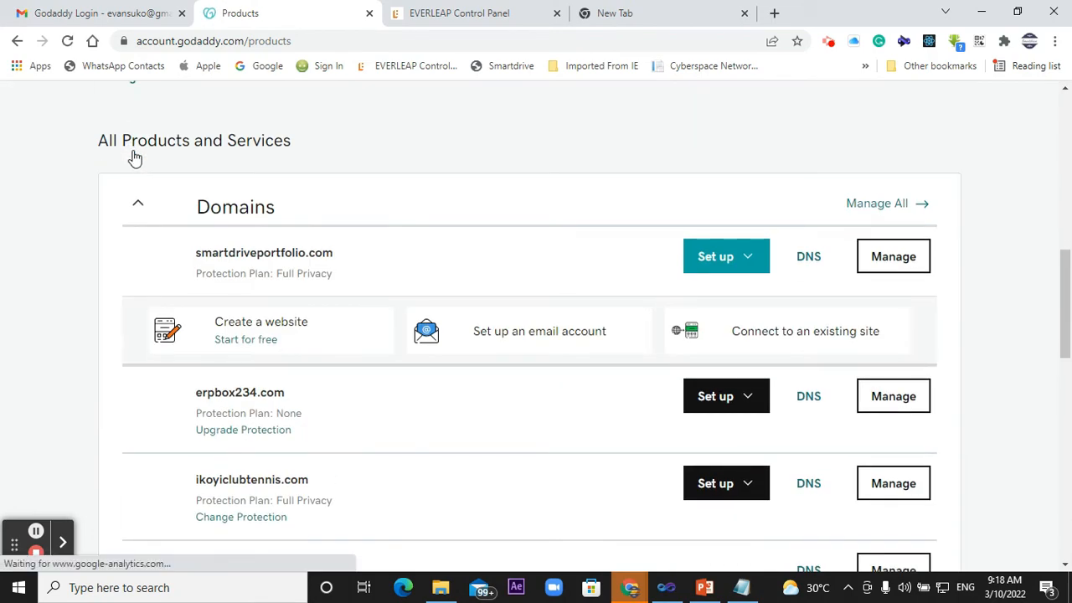
scroll(203, 177, down, 3)
scroll(202, 177, up, 2)
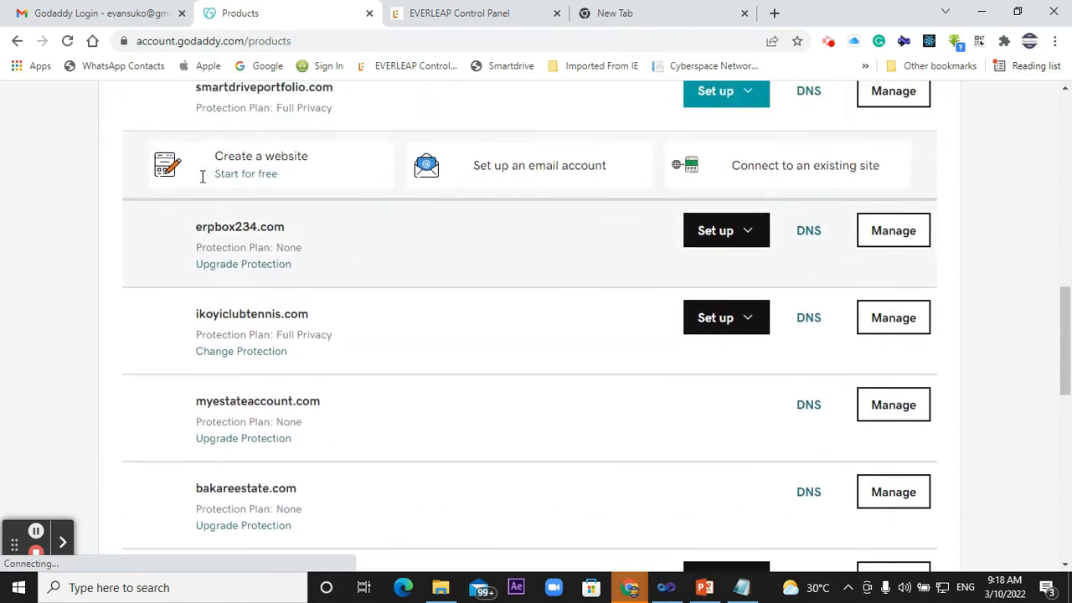
scroll(202, 177, down, 1)
scroll(203, 177, down, 6)
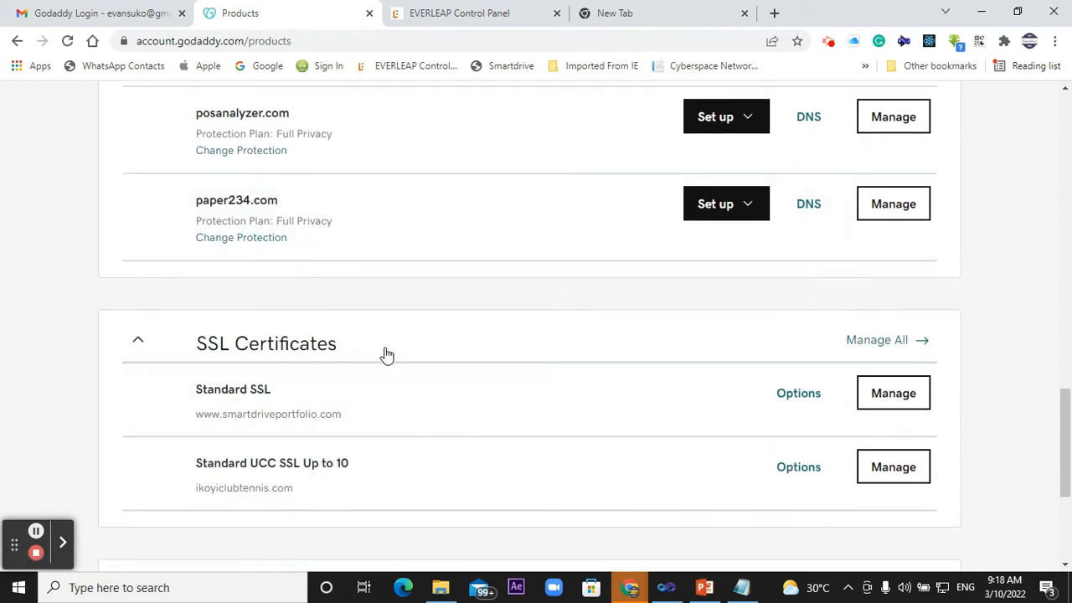
scroll(384, 356, down, 1)
click(912, 397)
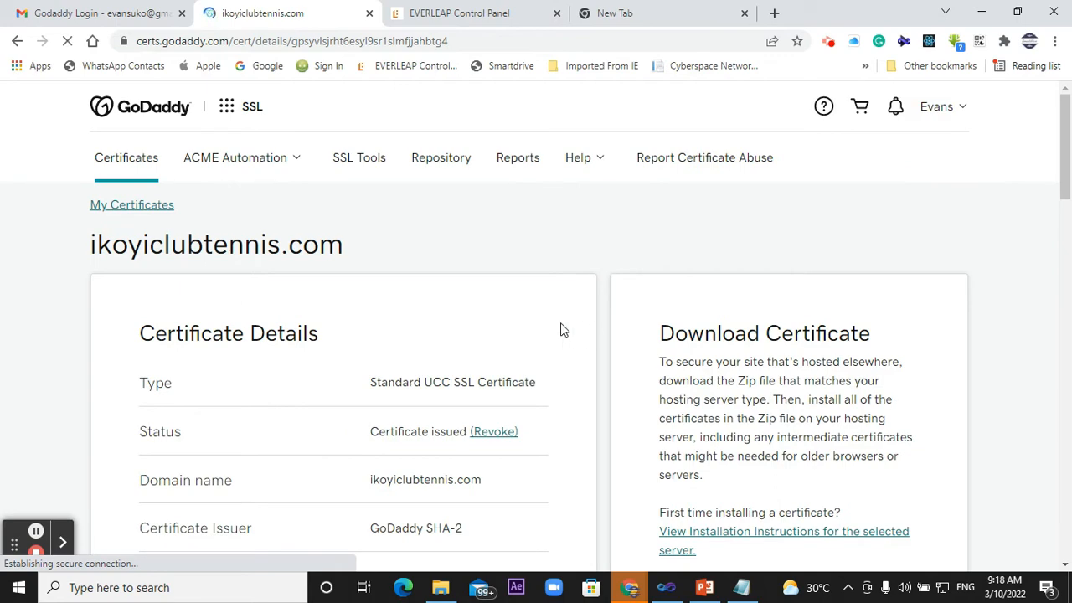
- Examine the certificate's Change Subject Alternative Names section and its listed domains, and collapse the section
scroll(421, 294, down, 7)
scroll(421, 294, down, 5)
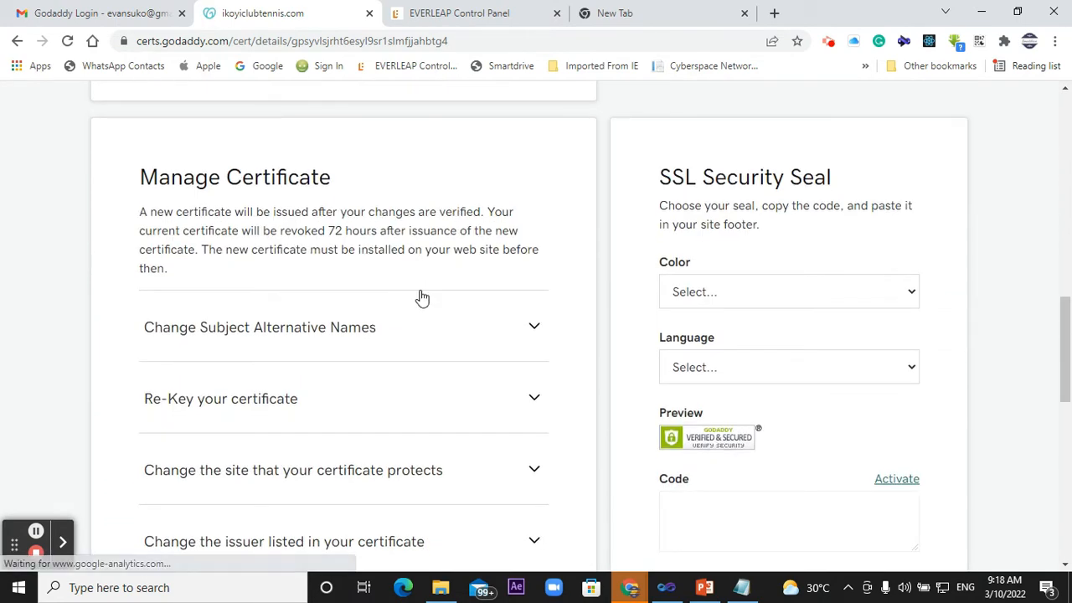
scroll(420, 295, down, 1)
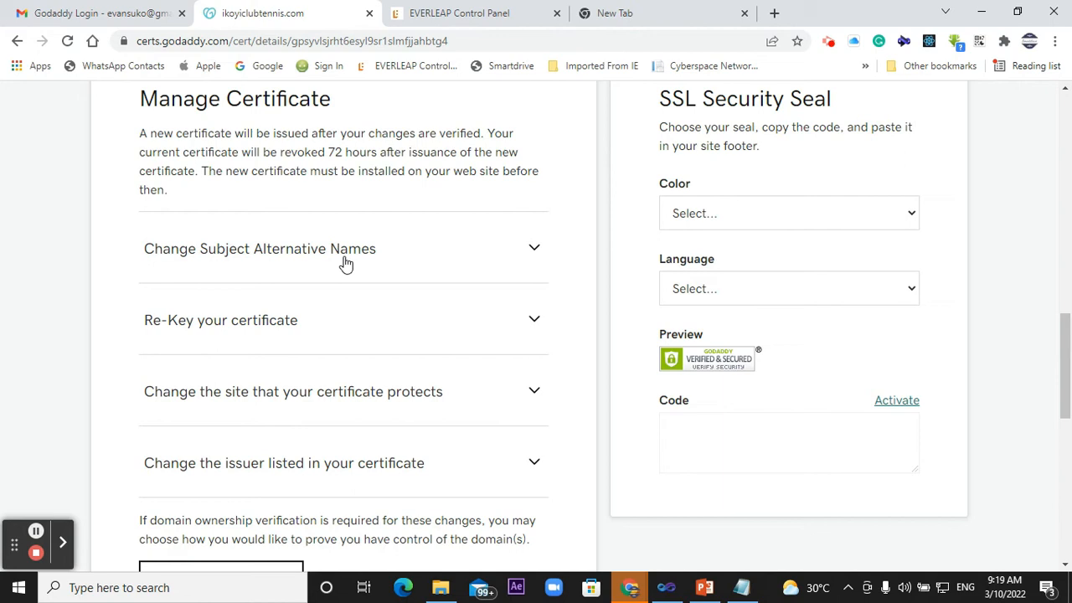
click(534, 250)
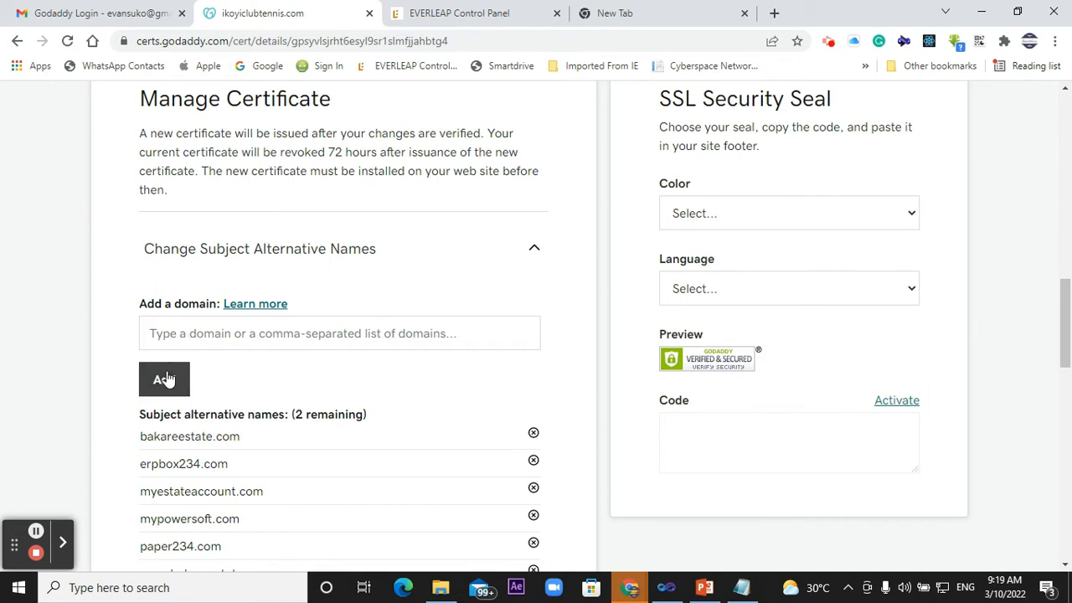
scroll(346, 302, down, 2)
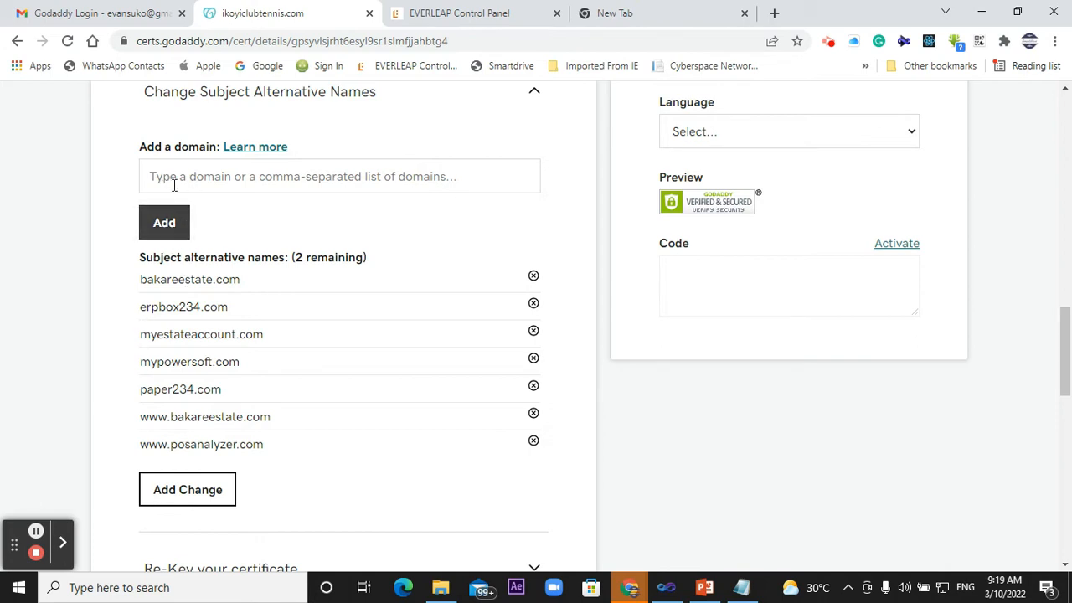
scroll(192, 229, down, 8)
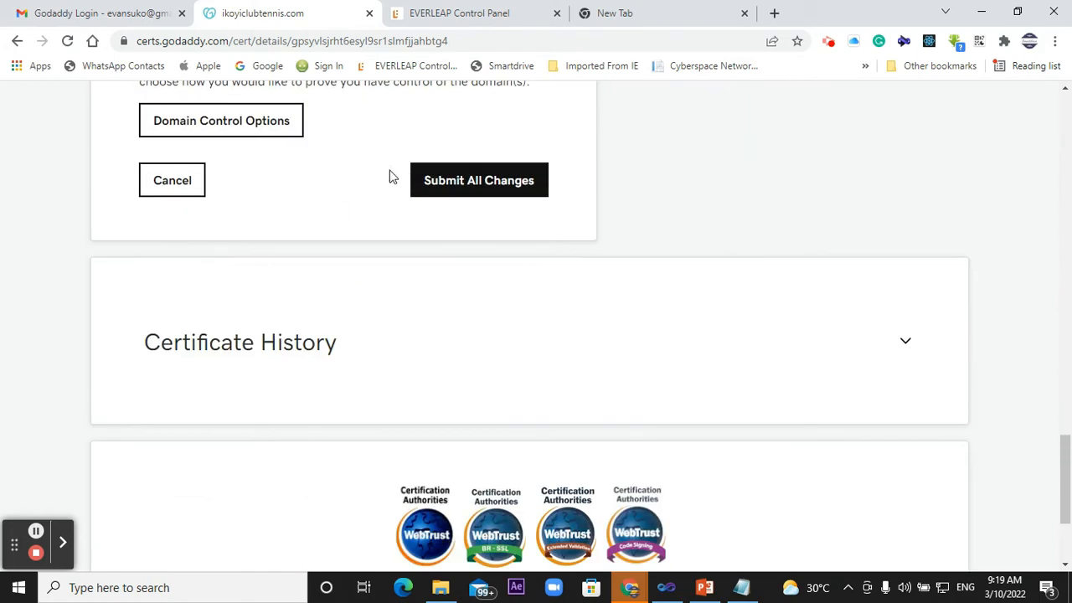
scroll(460, 192, up, 8)
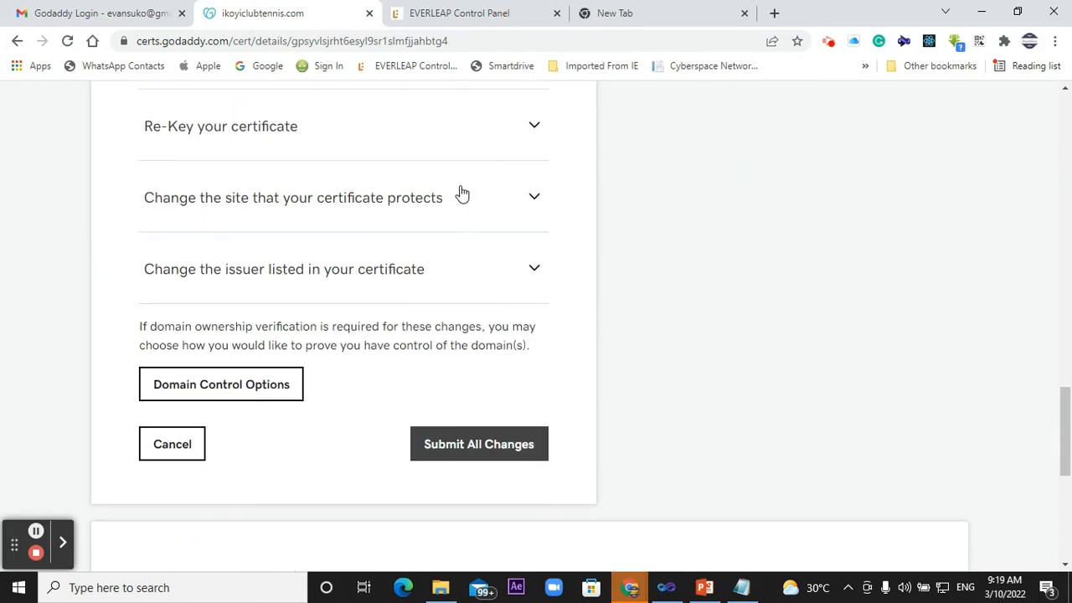
scroll(459, 189, down, 1)
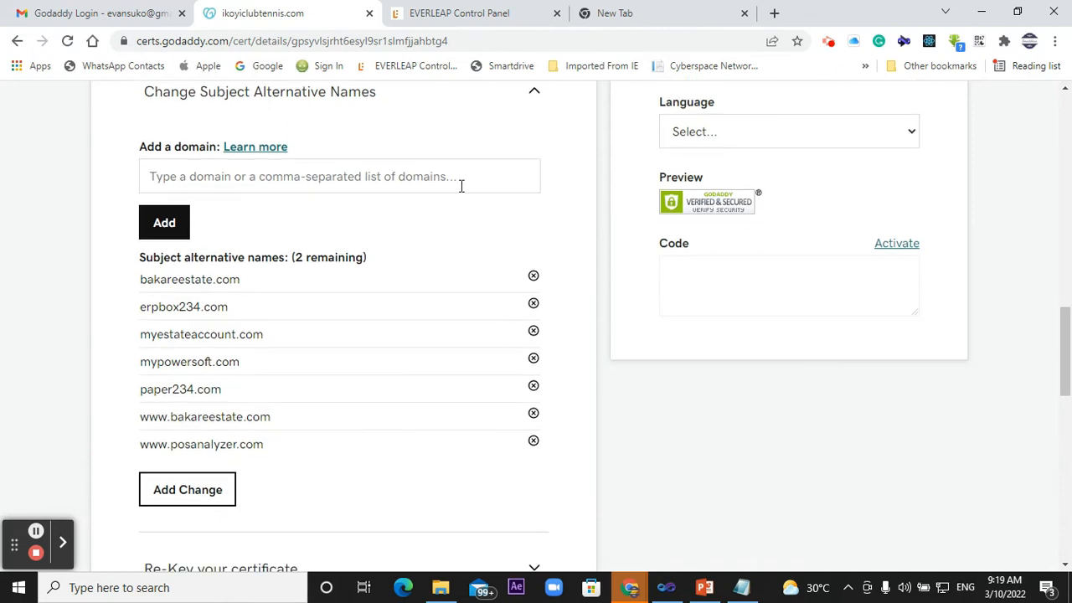
scroll(459, 188, up, 2)
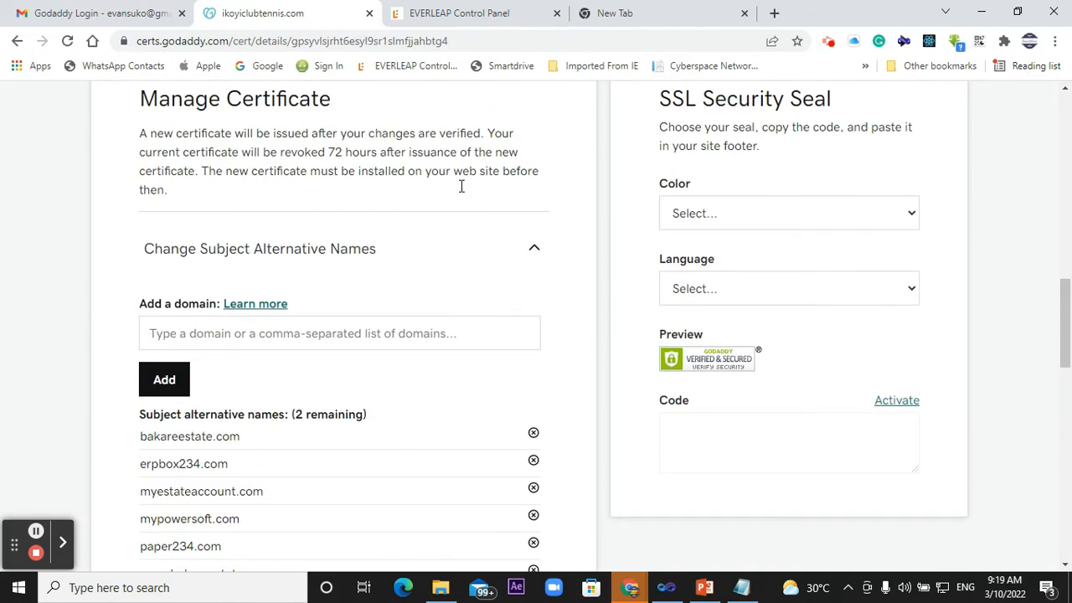
click(534, 252)
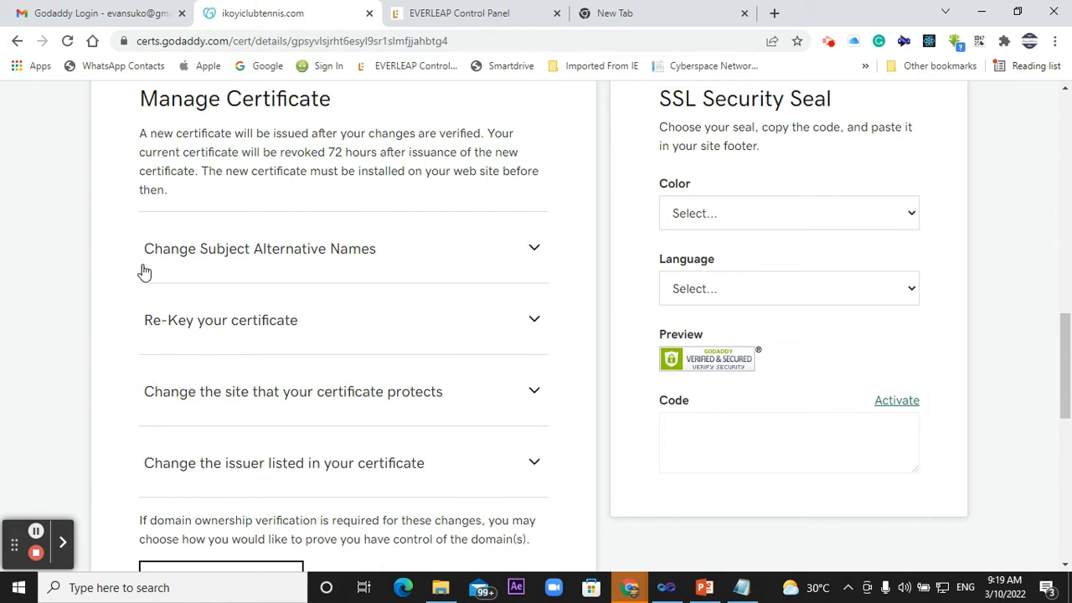
click(230, 262)
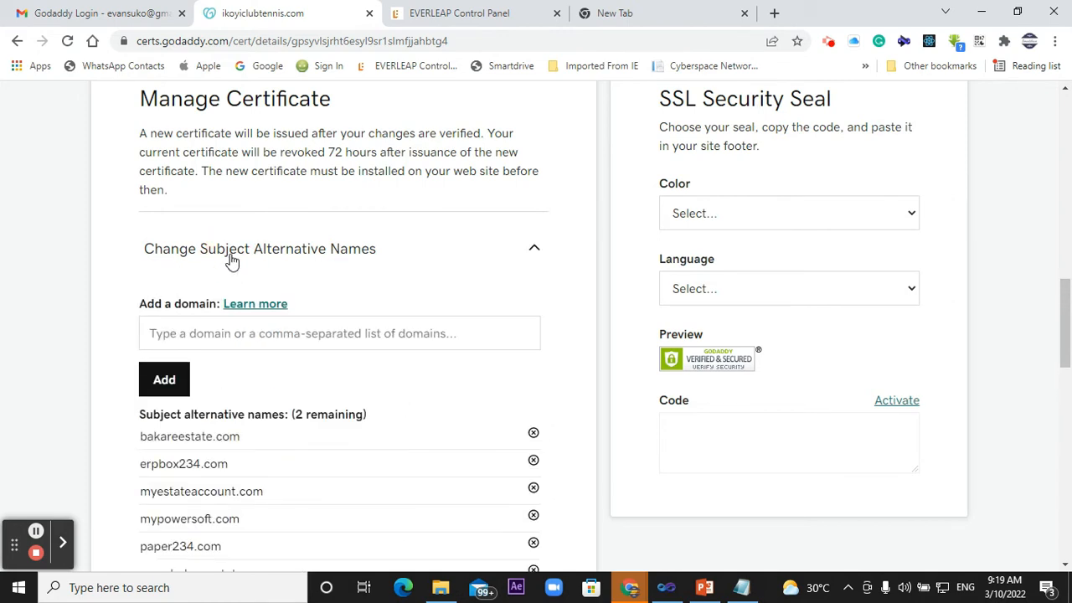
click(536, 250)
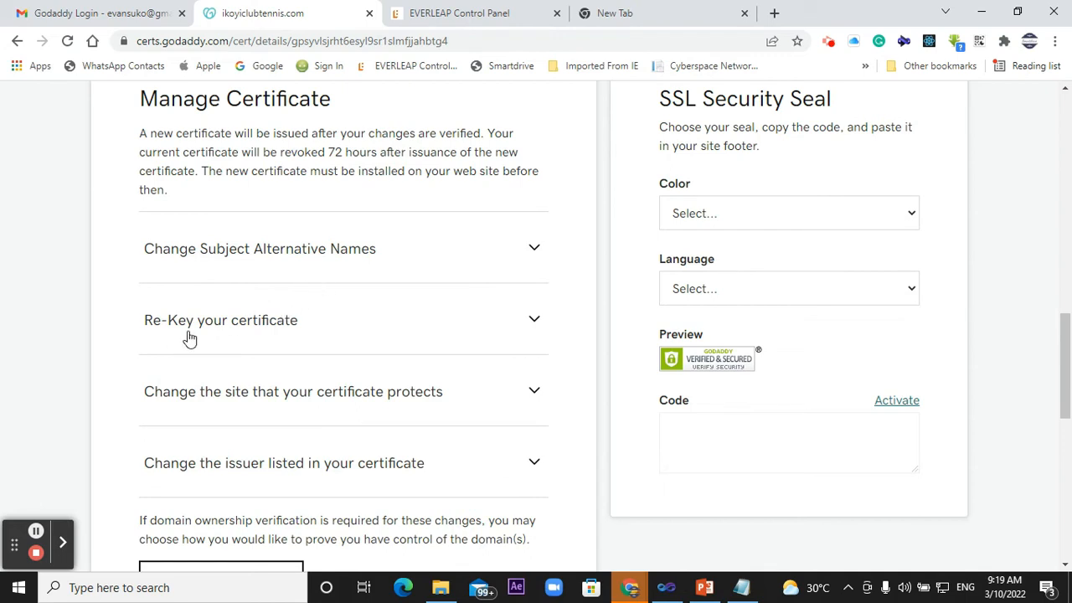
- Expand the Re-Key your certificate section to show the Certificate Signing Request field
scroll(191, 336, down, 1)
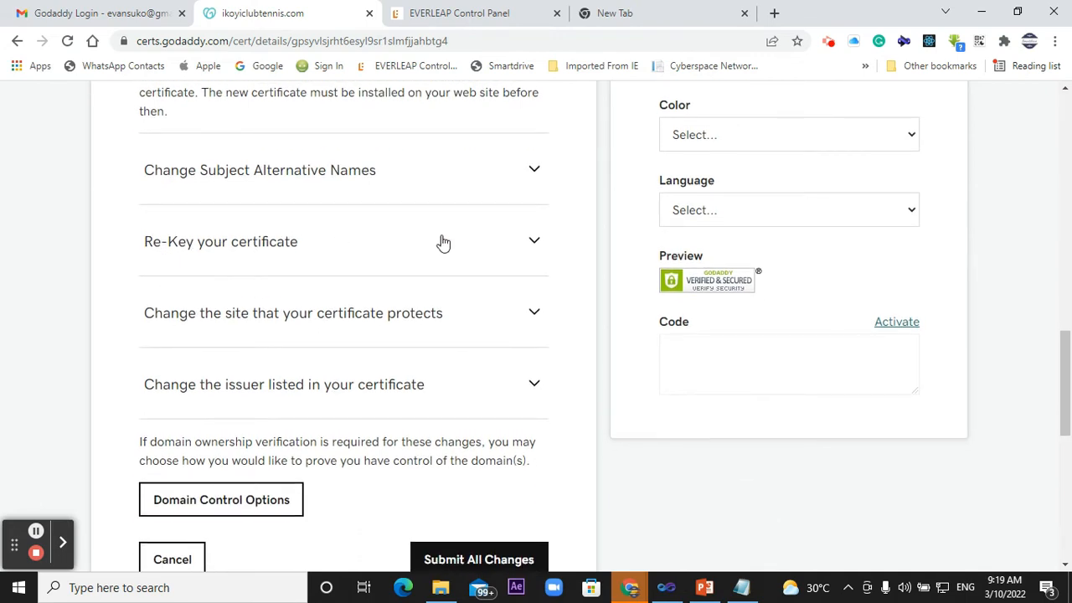
click(536, 247)
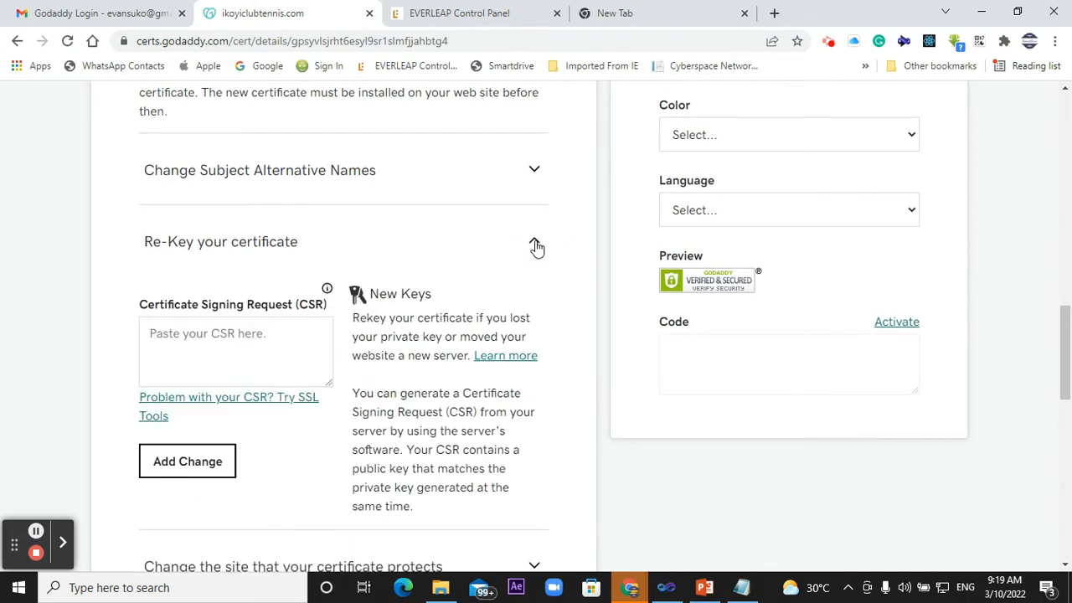
scroll(536, 247, down, 2)
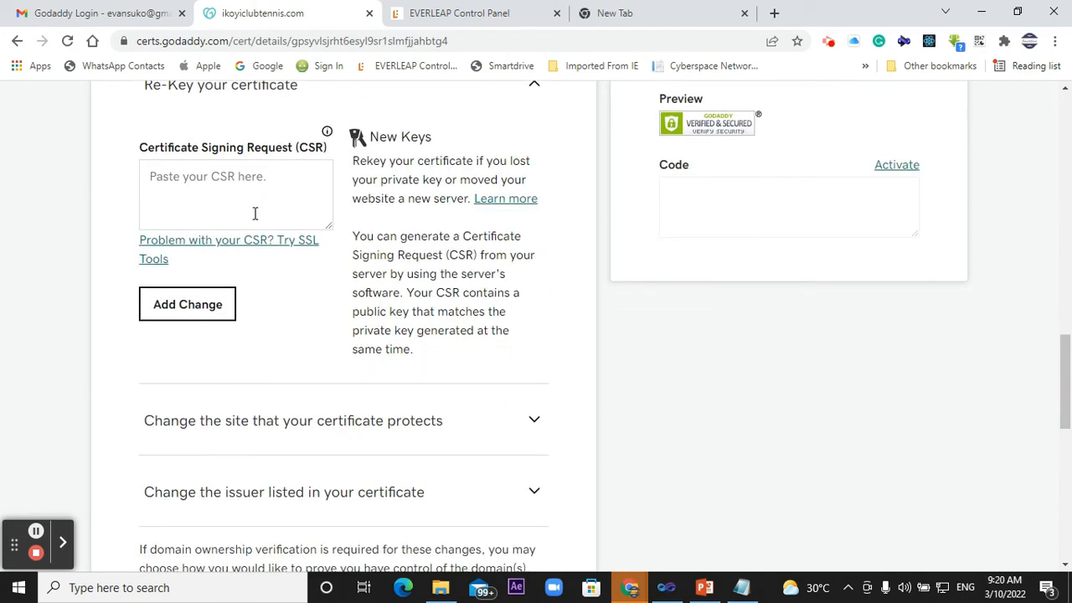
- Switch to Notepad, copy the entire certificate request from the GenerateCSR file, and minimize its window
click(741, 587)
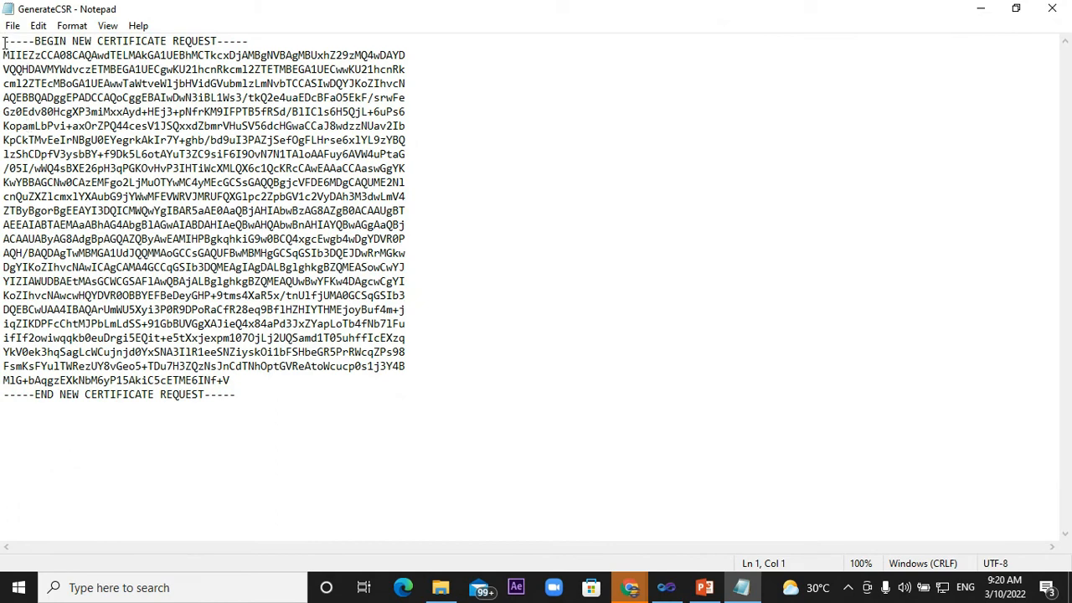
drag(4, 41, 267, 393)
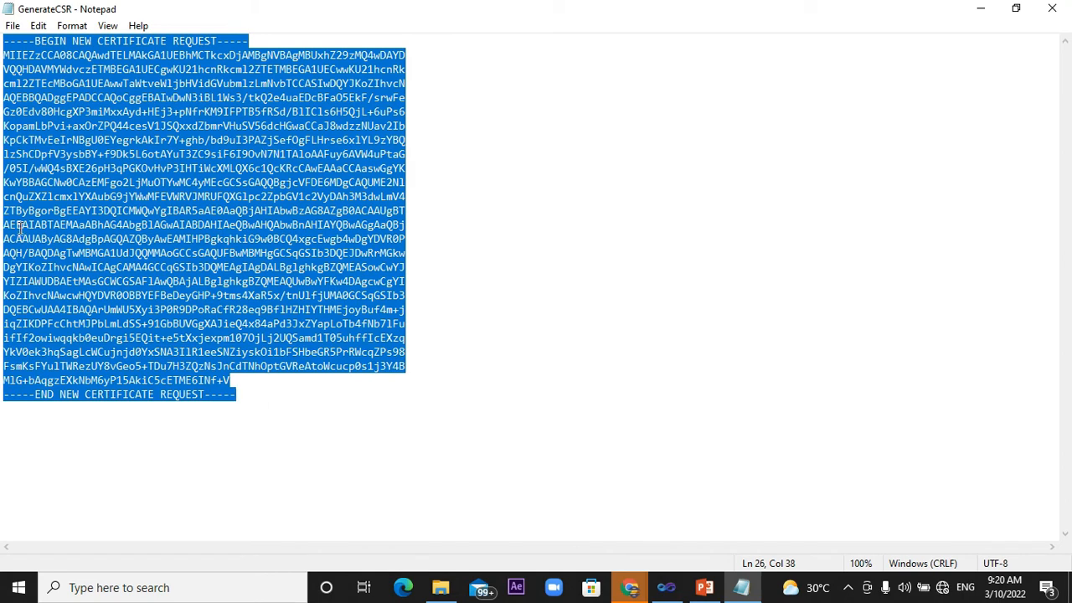
right_click(155, 225)
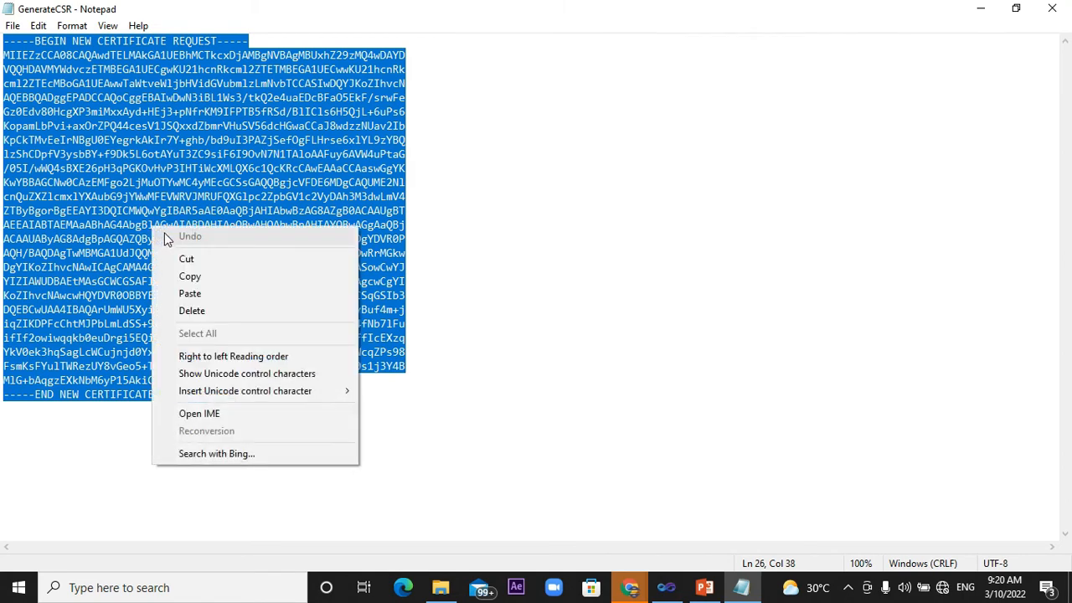
click(194, 281)
click(982, 17)
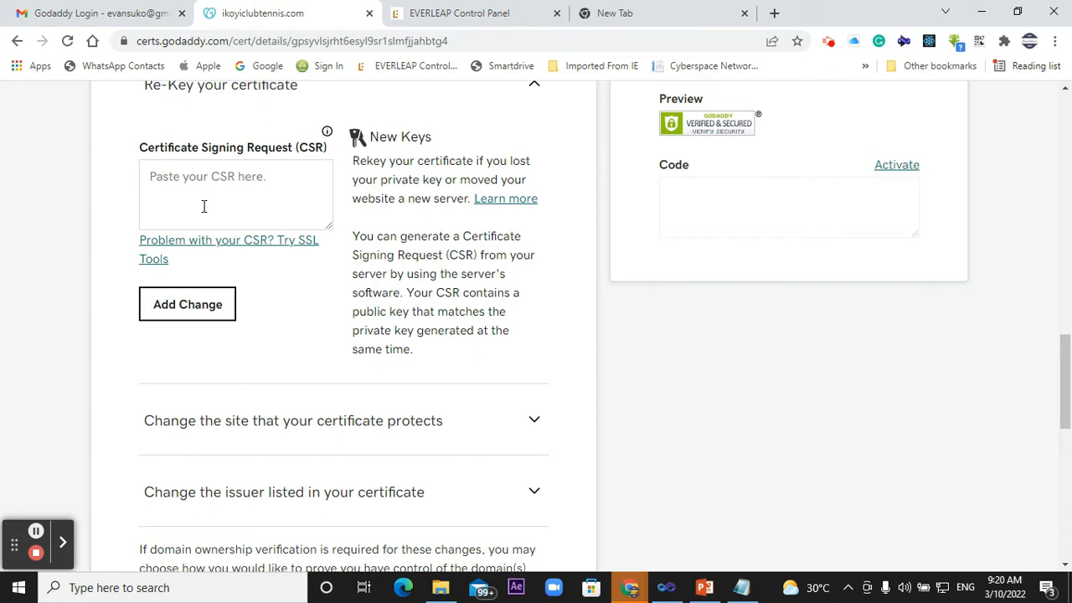
- Paste the copied certificate request into the re-key Certificate Signing Request field and check the pasted text and submission options
click(154, 178)
right_click(154, 179)
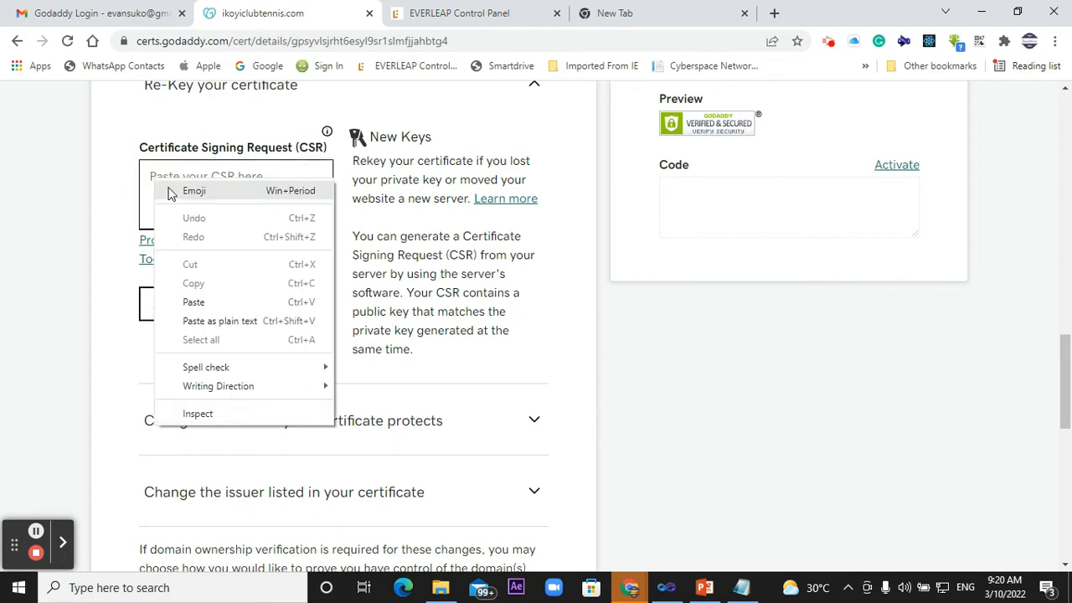
click(195, 302)
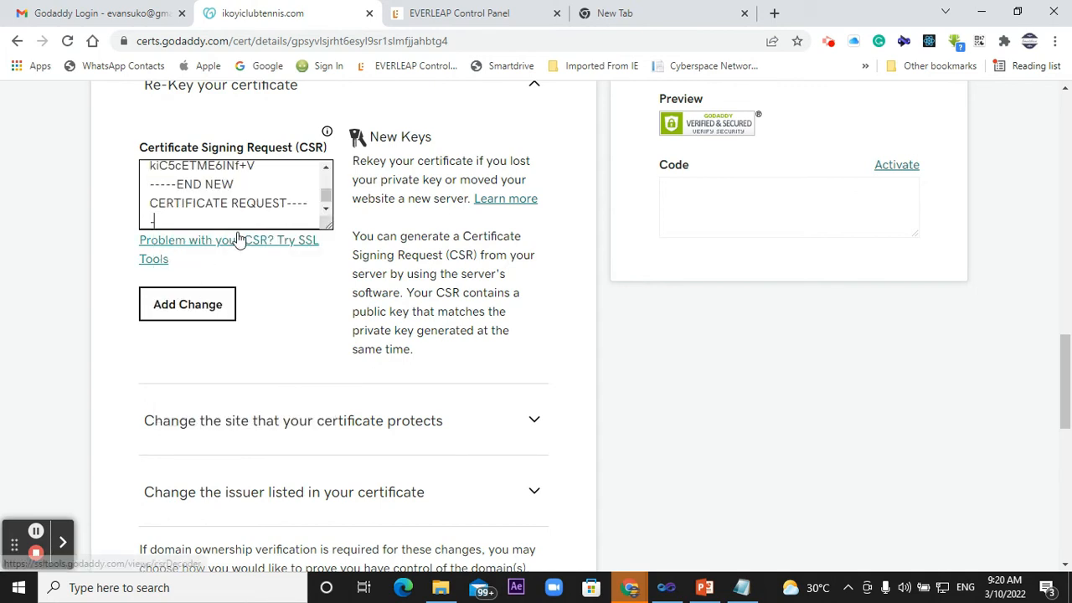
scroll(273, 201, up, 5)
scroll(273, 201, up, 5)
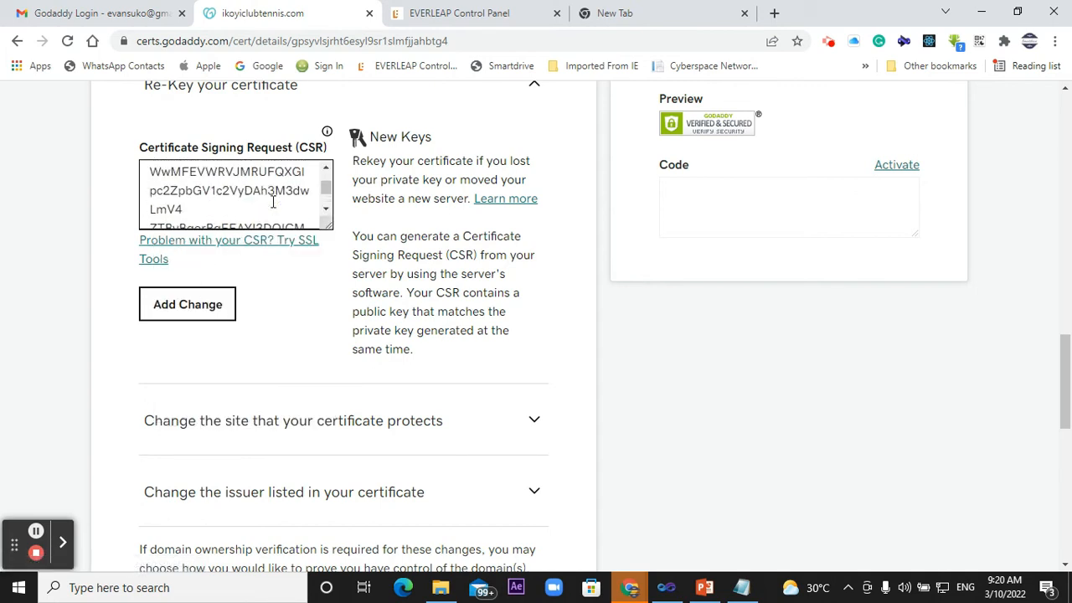
click(181, 311)
scroll(330, 292, down, 5)
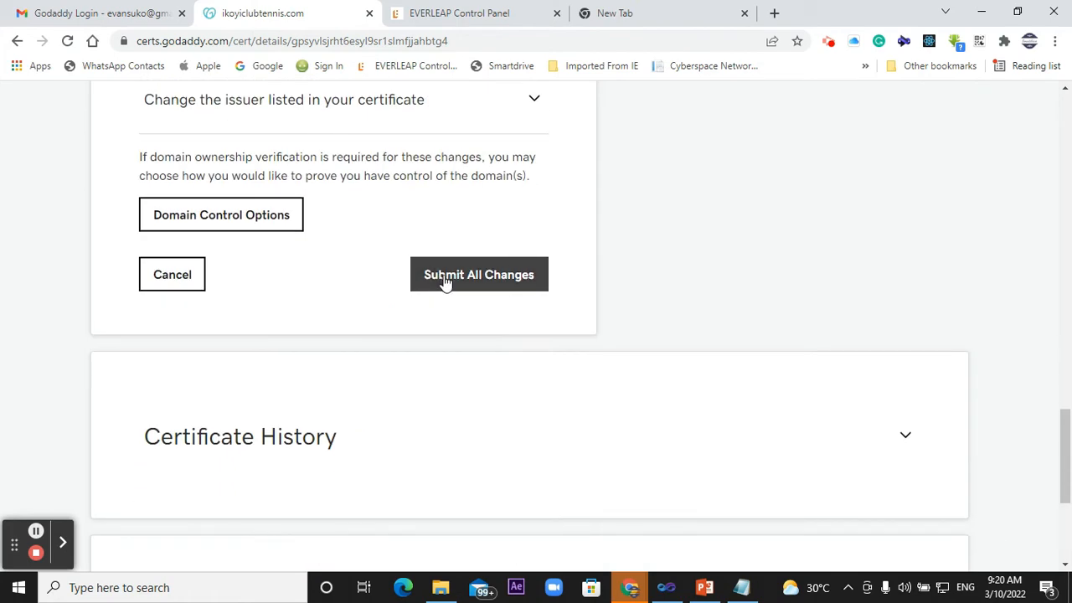
scroll(495, 279, up, 5)
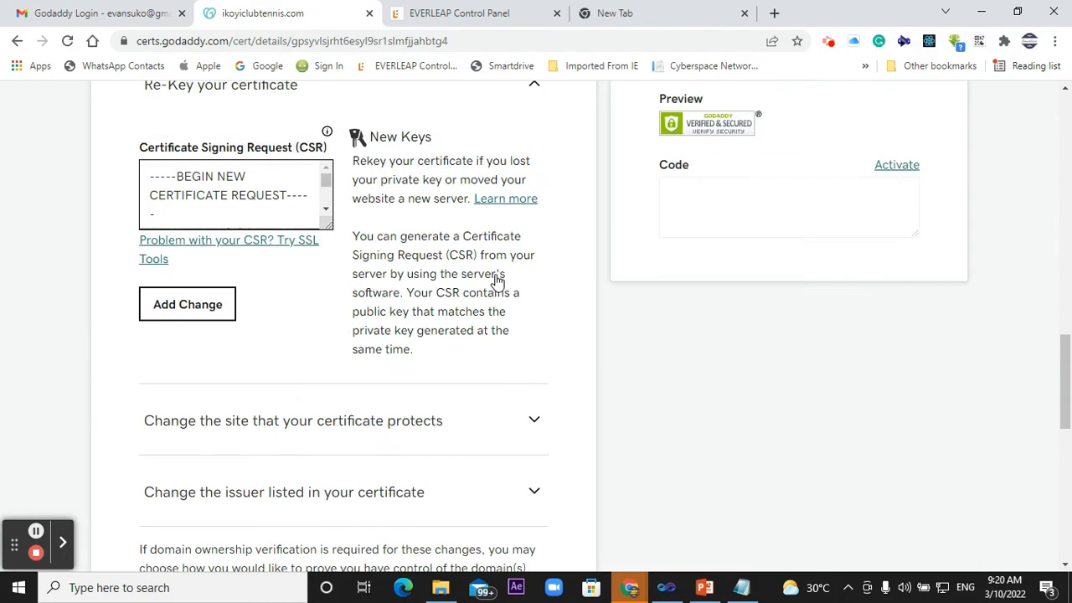
- Set the server type for the certificate download to IIS
scroll(495, 279, up, 10)
scroll(495, 279, down, 10)
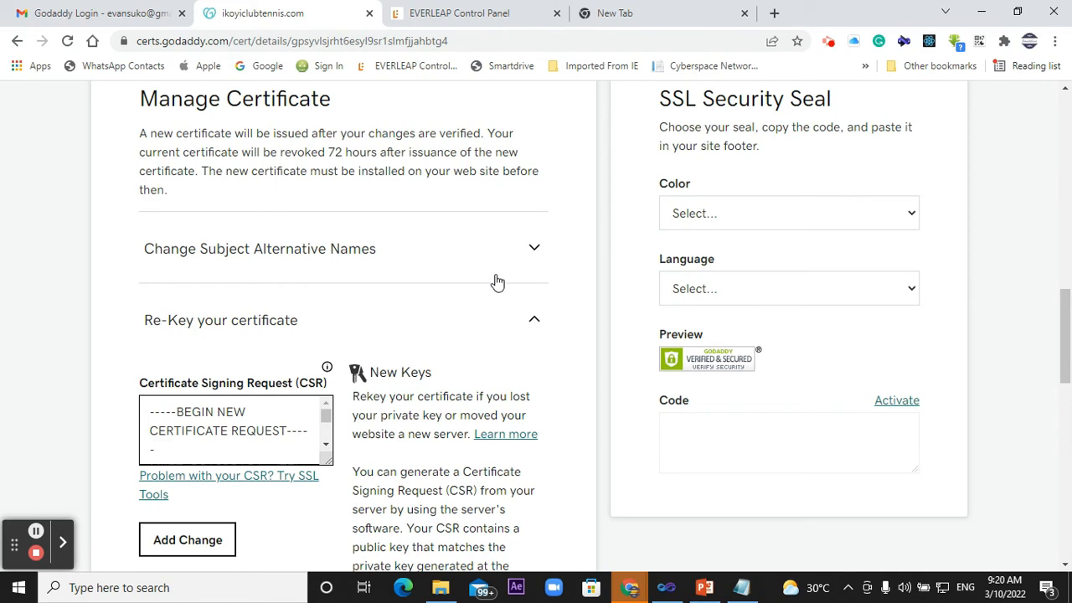
scroll(495, 281, up, 6)
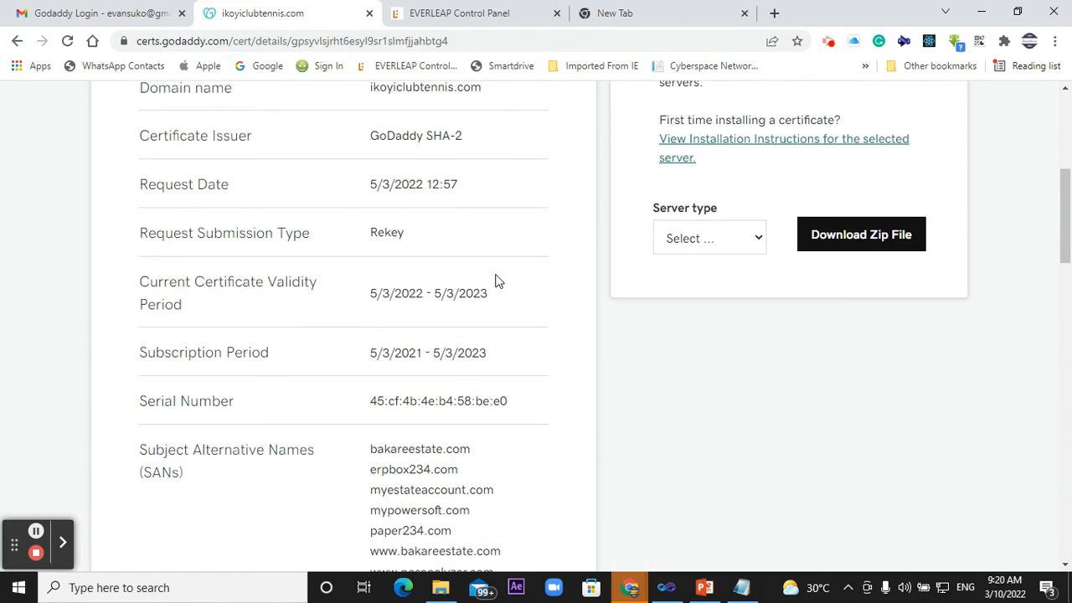
scroll(495, 282, up, 2)
scroll(495, 282, down, 3)
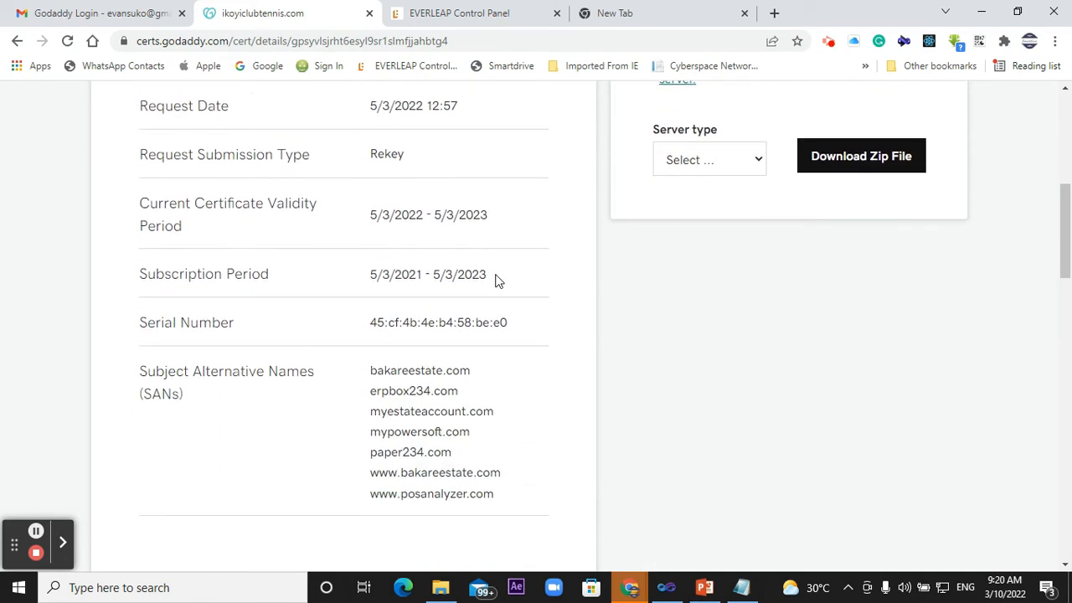
scroll(495, 281, up, 2)
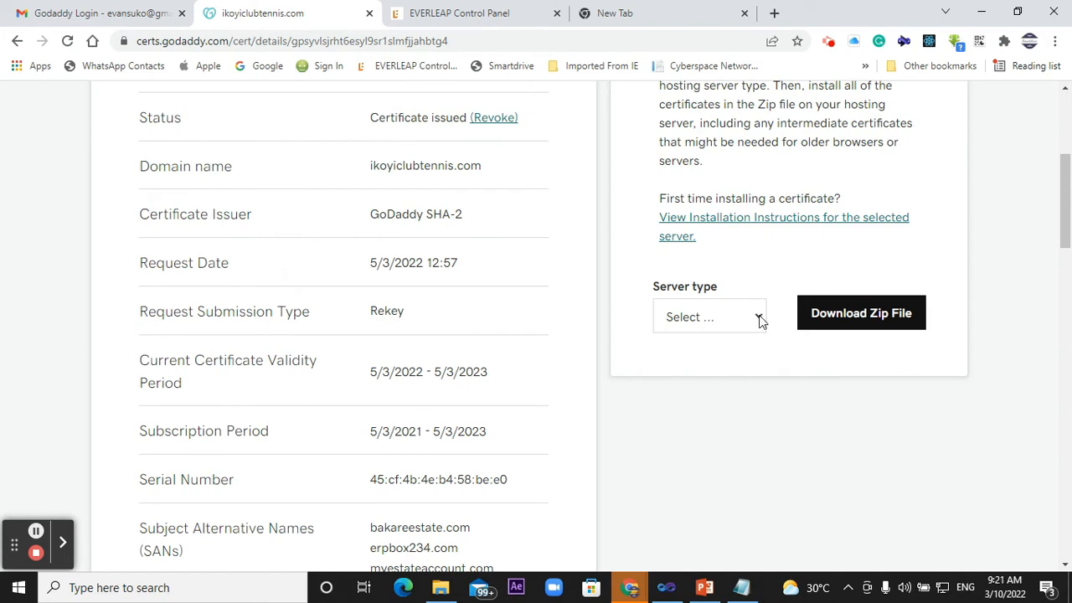
click(760, 318)
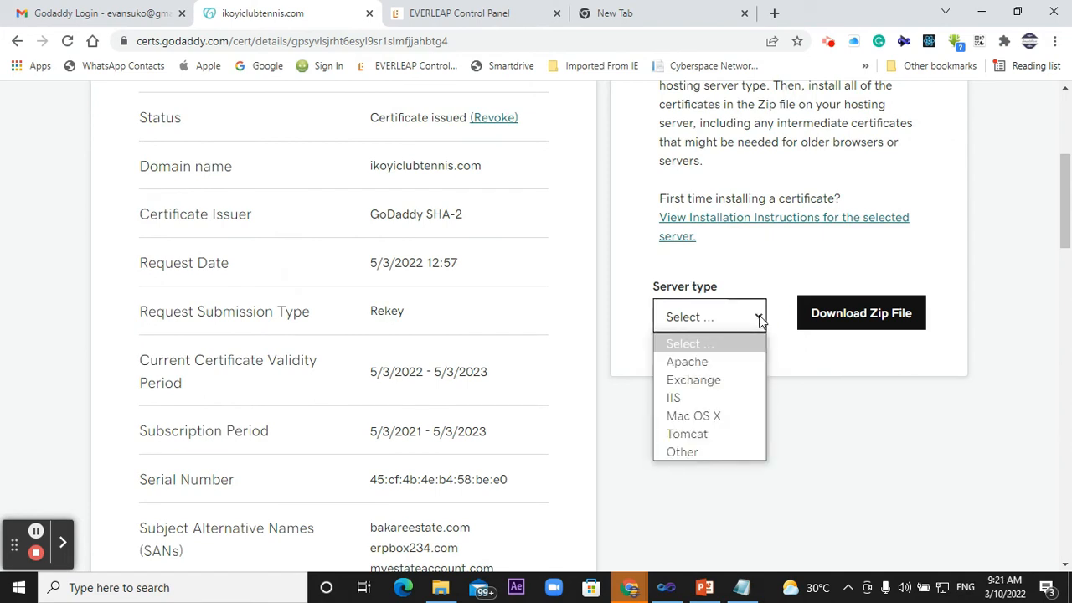
click(696, 399)
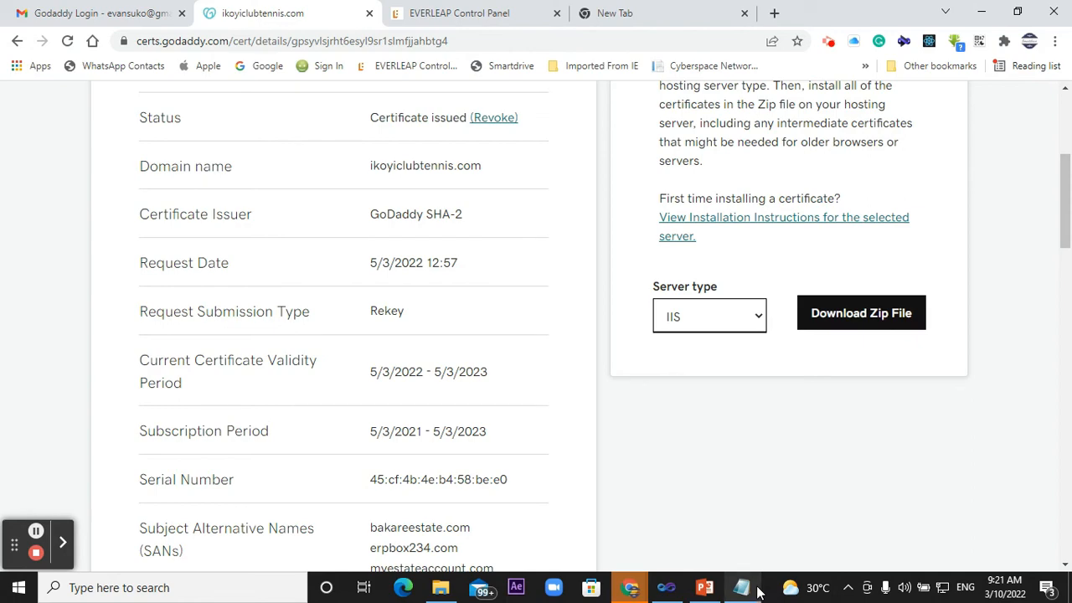
- Switch to File Explorer at the 2022 folder containing the certificate files and maximize its window
click(444, 588)
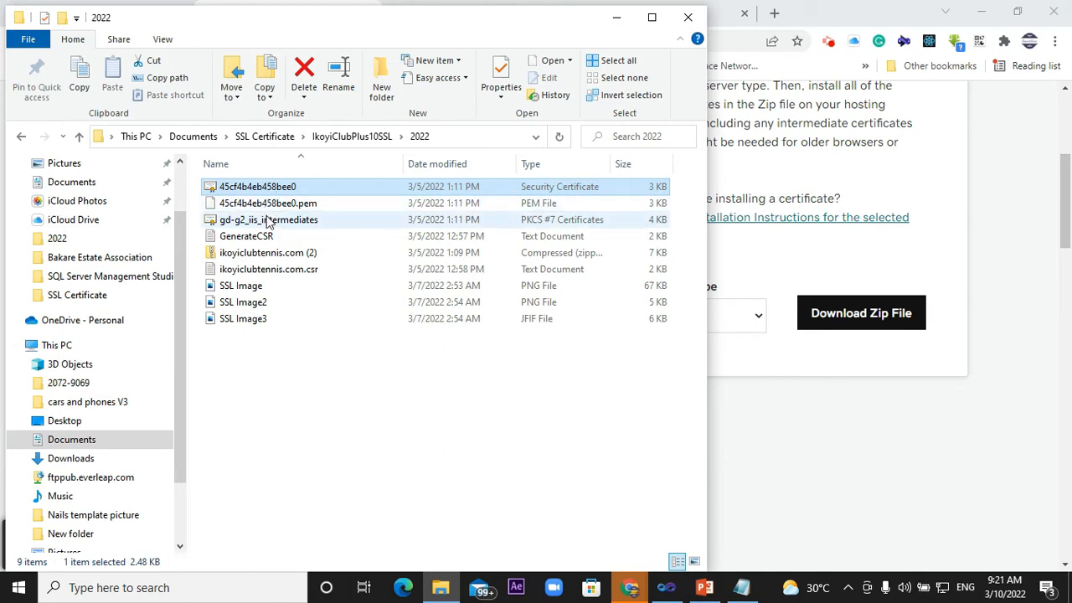
click(653, 22)
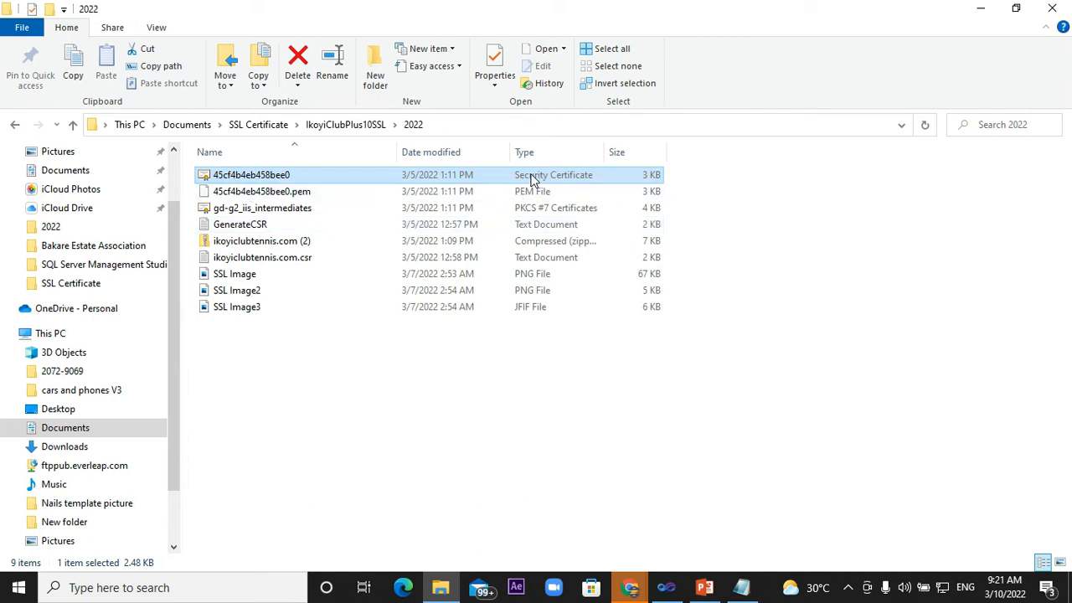
- Point out the security certificate, its PEM copy, and the gd-g2_iis_intermediates file in the 2022 folder
key(F2)
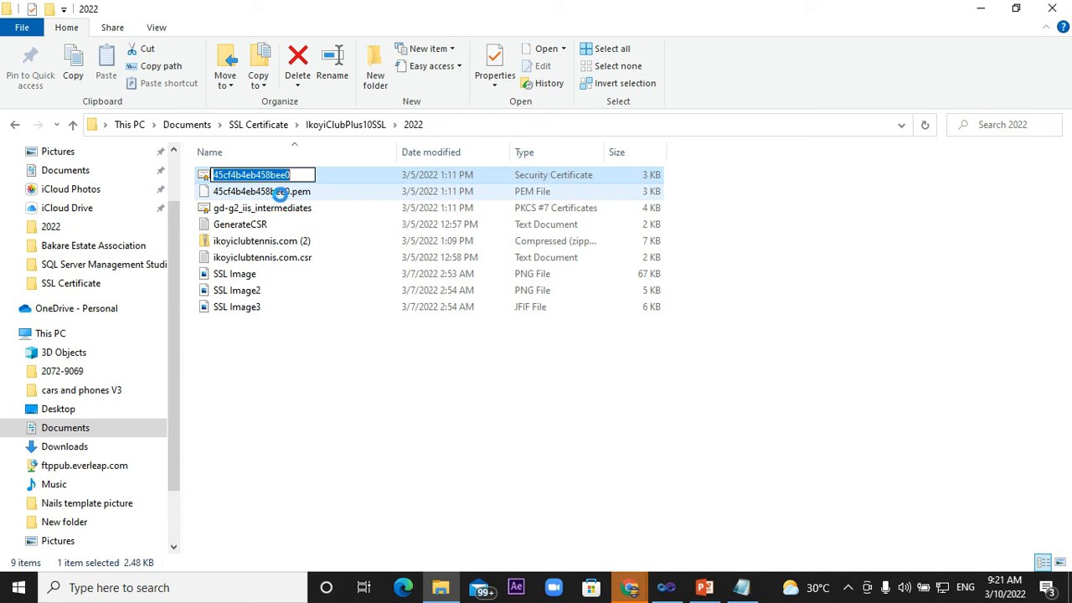
click(281, 196)
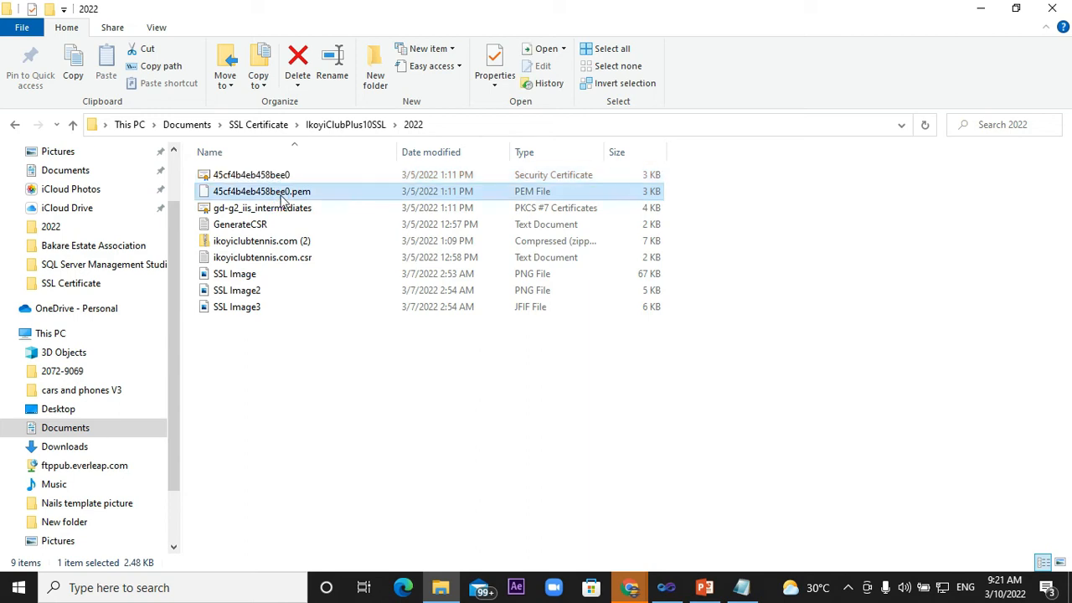
click(277, 210)
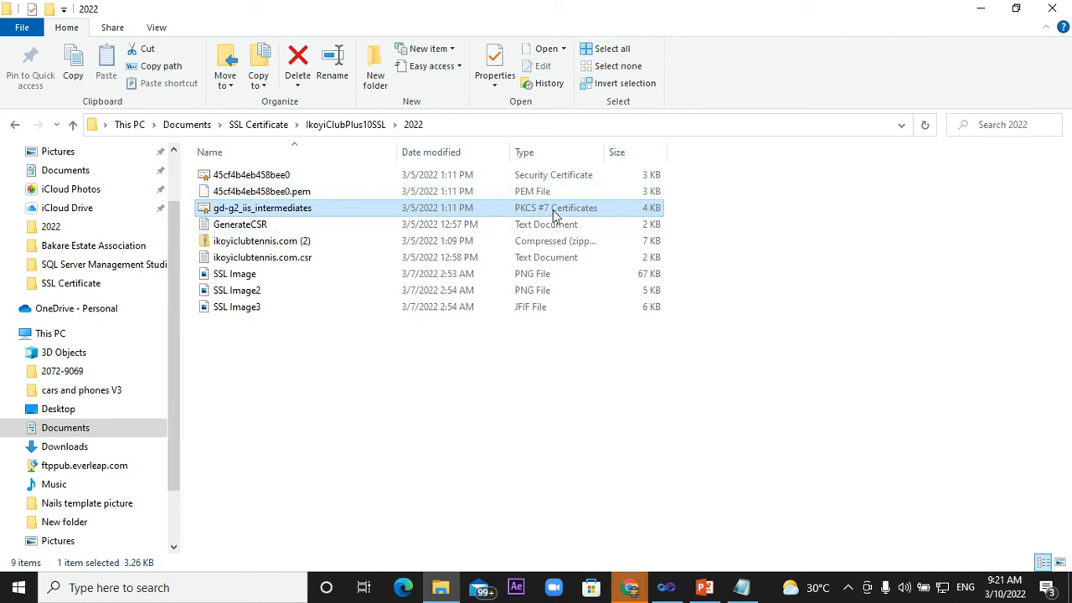
- Open the 45cf4b4eb458bee0 security certificate file in Notepad, accepting the security warning, and maximize its window
double_click(277, 177)
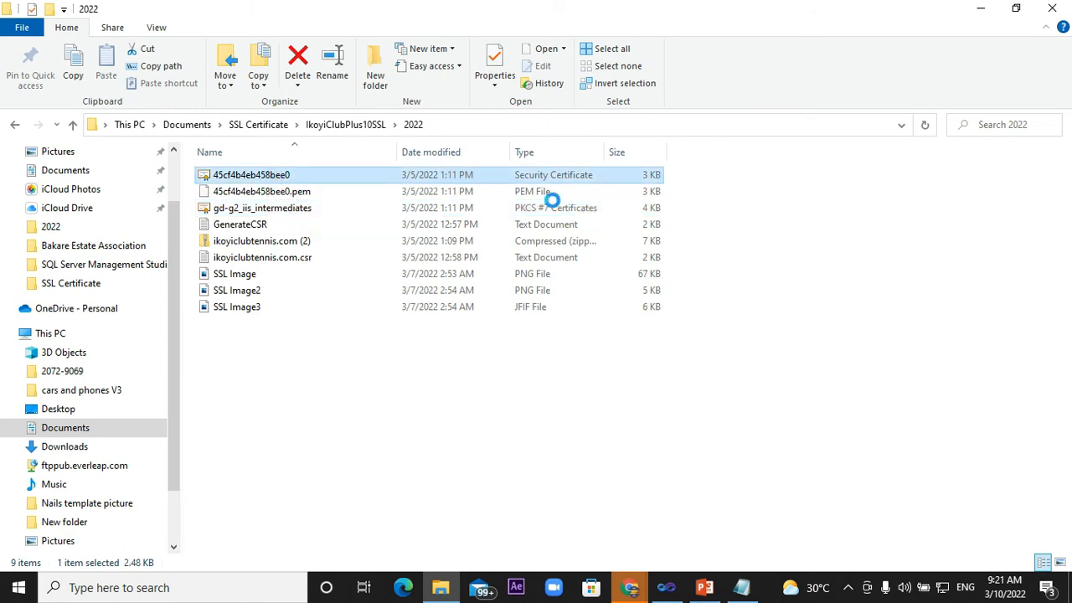
key(shift+F10)
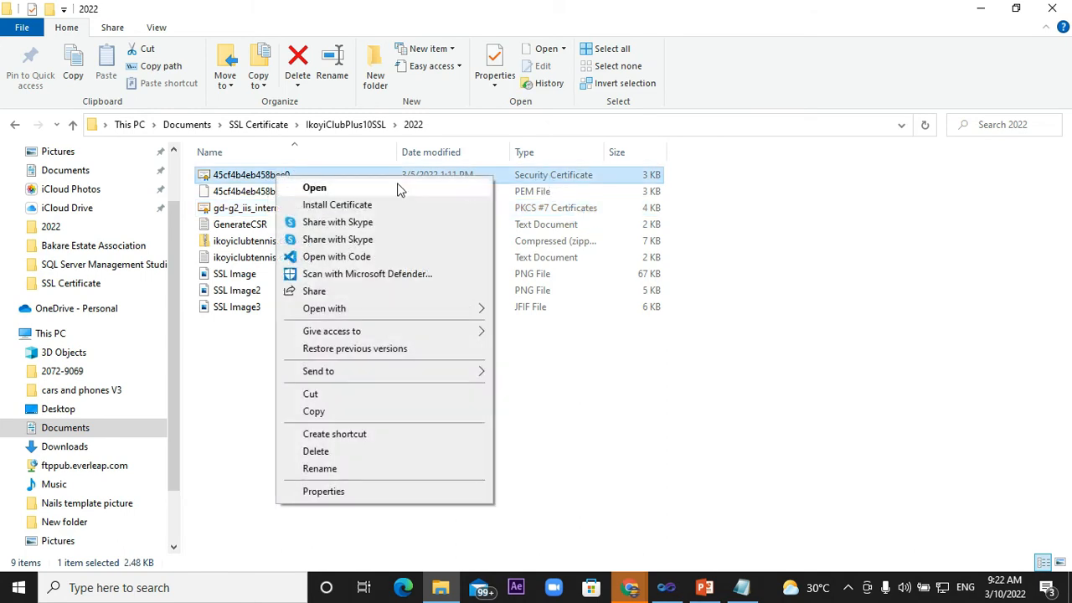
mouse_move(361, 309)
click(537, 331)
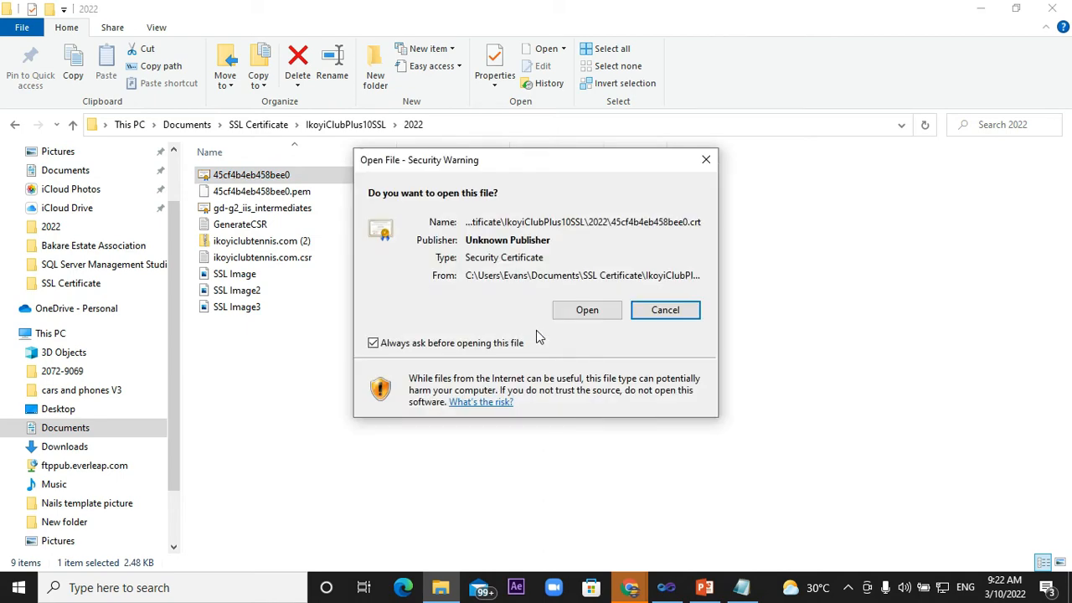
click(587, 311)
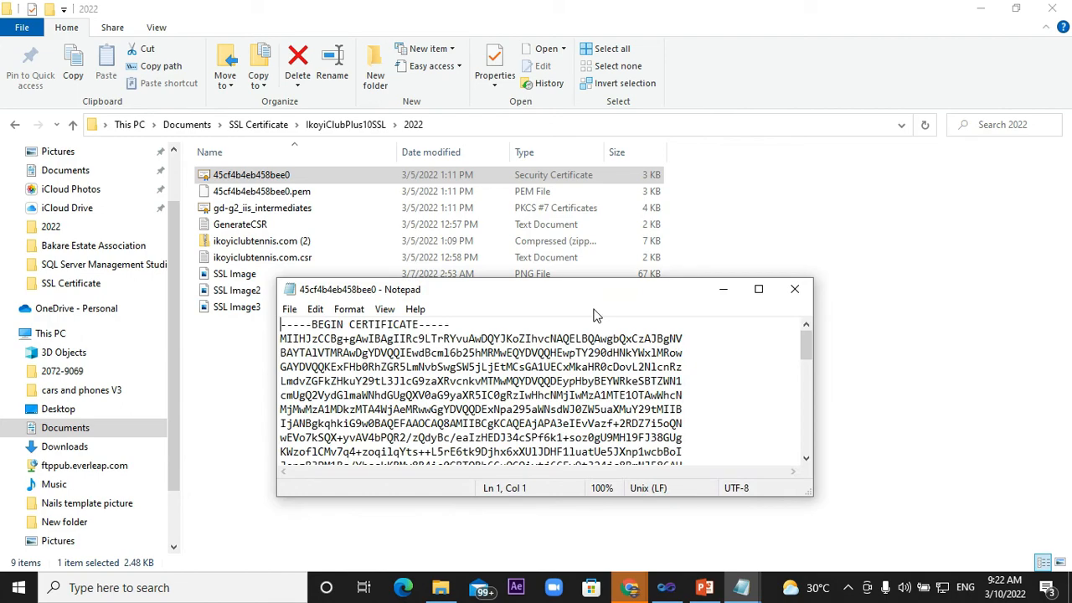
click(758, 289)
- Copy the entire certificate text, including the BEGIN and END lines, and minimize the Notepad window
scroll(310, 243, down, 3)
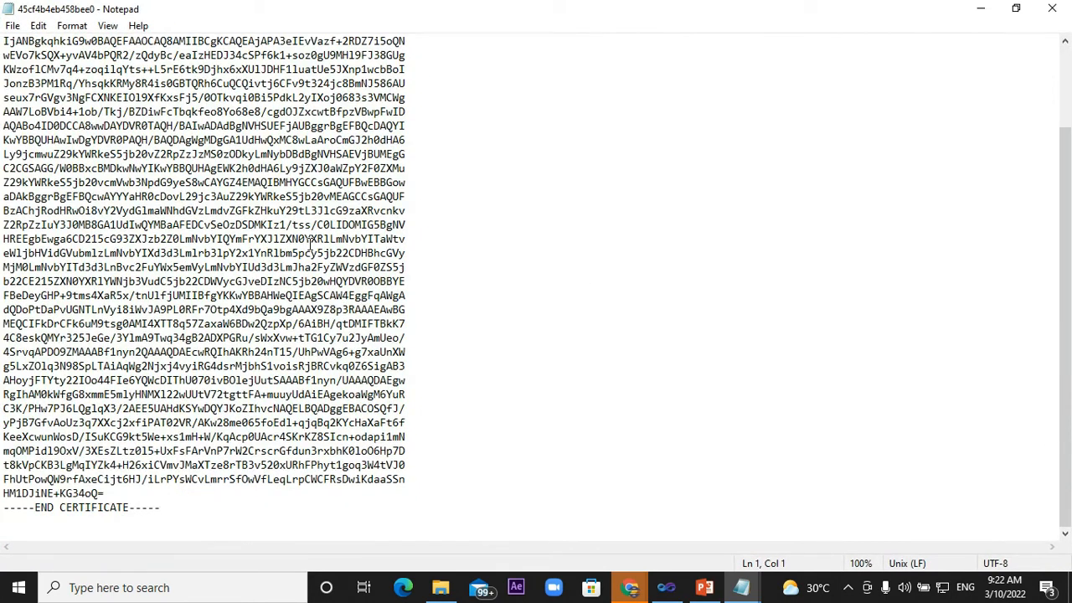
scroll(310, 243, up, 3)
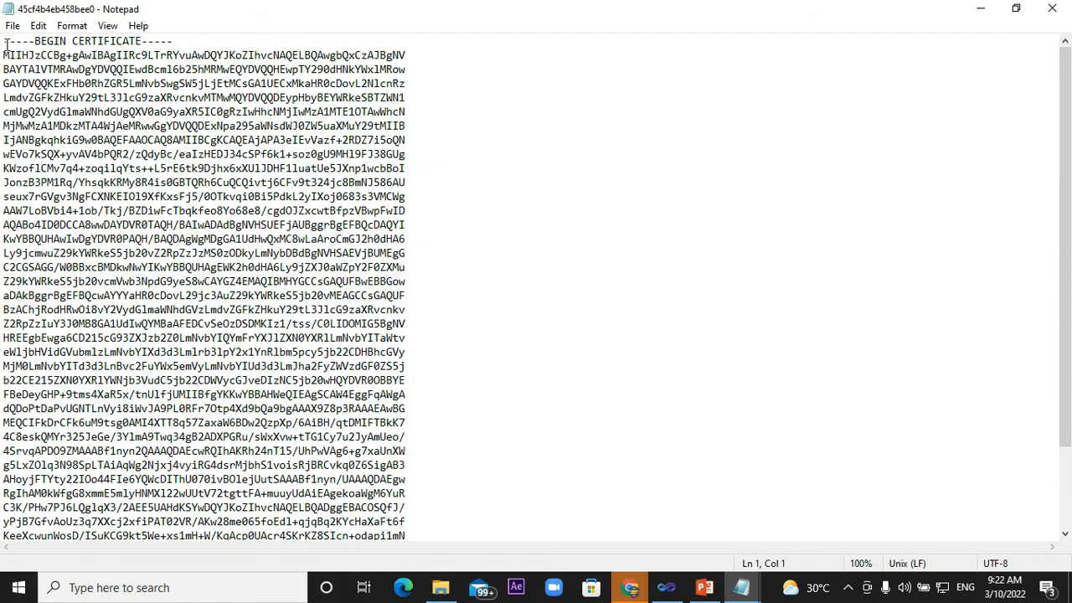
drag(2, 42, 253, 582)
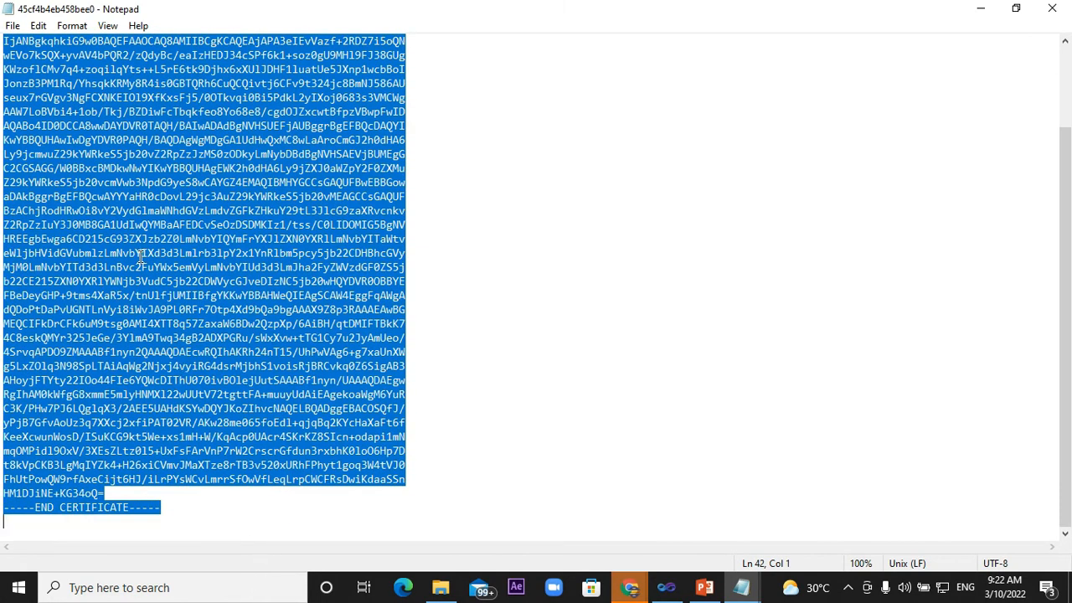
right_click(141, 257)
click(178, 308)
click(978, 10)
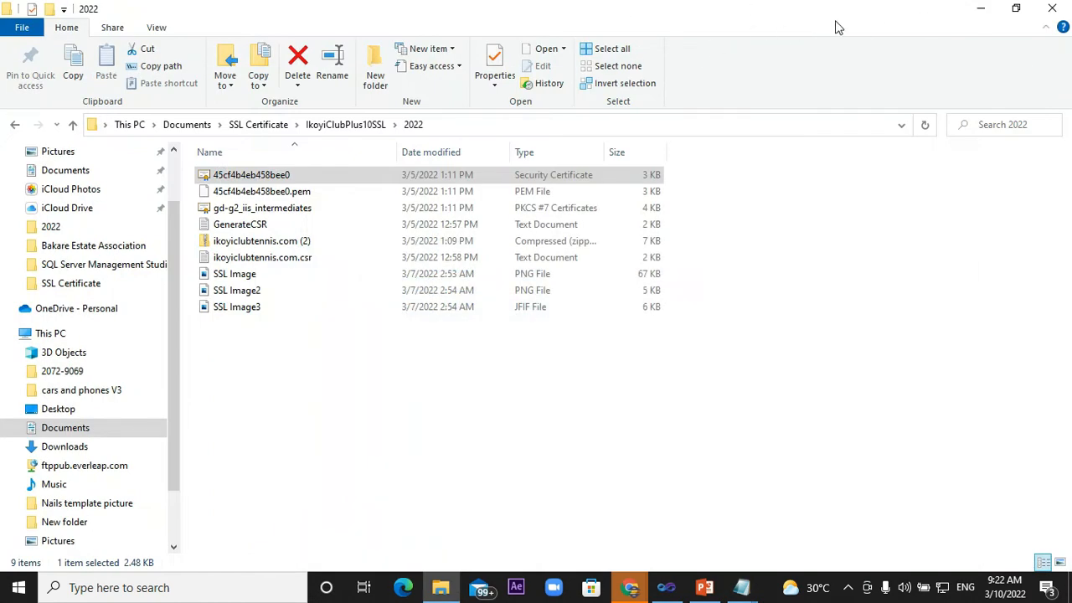
- Minimize File Explorer, switch to the Everleap control panel in the browser, and examine its list of SSL certificates
click(981, 9)
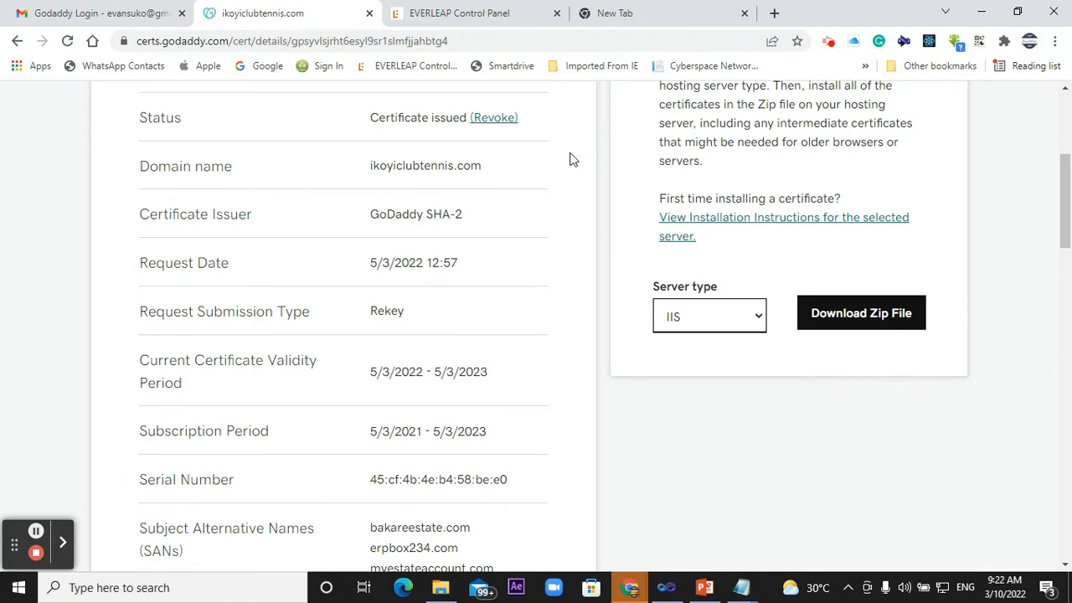
click(444, 18)
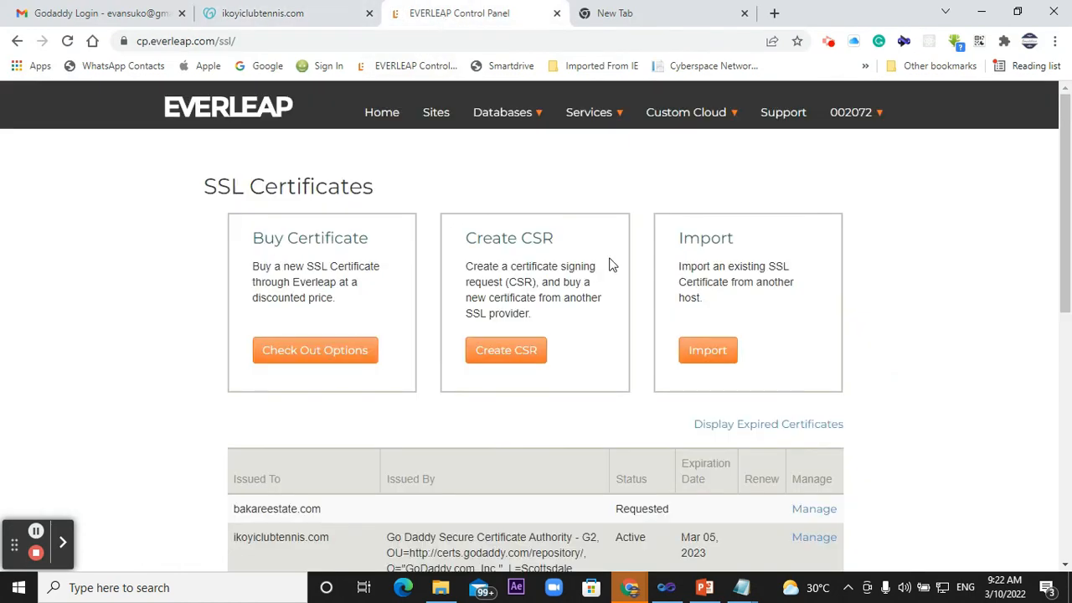
scroll(609, 265, down, 3)
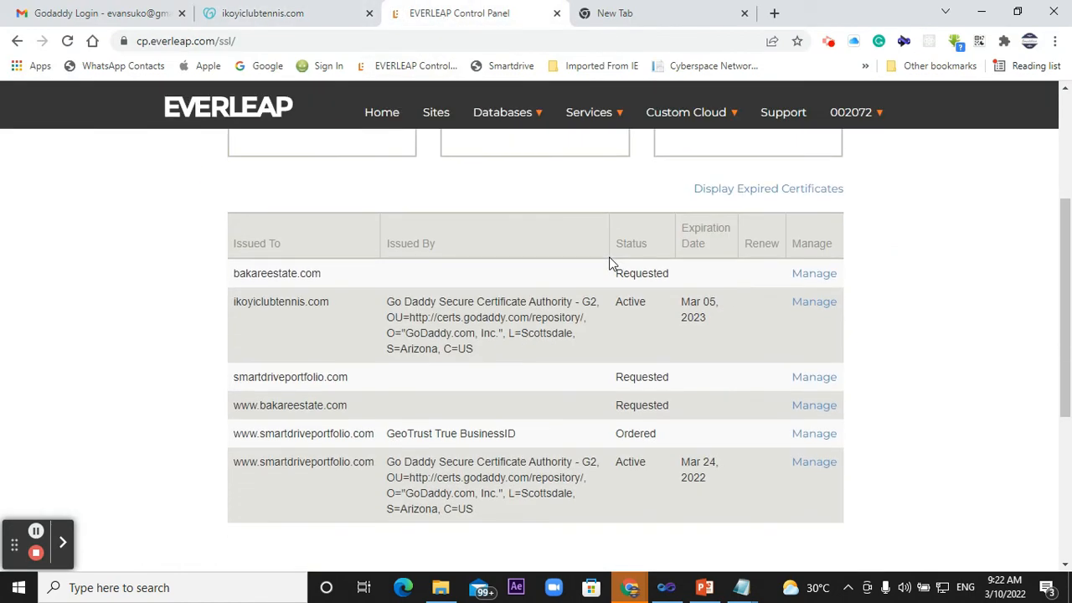
scroll(609, 265, down, 3)
scroll(609, 264, up, 2)
scroll(609, 265, up, 1)
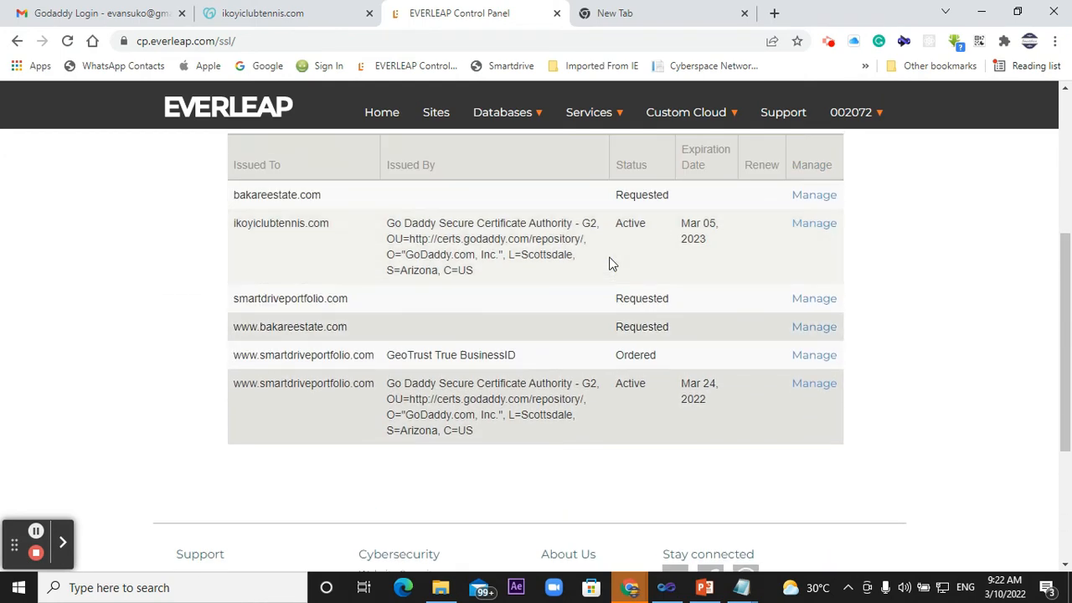
scroll(609, 265, up, 1)
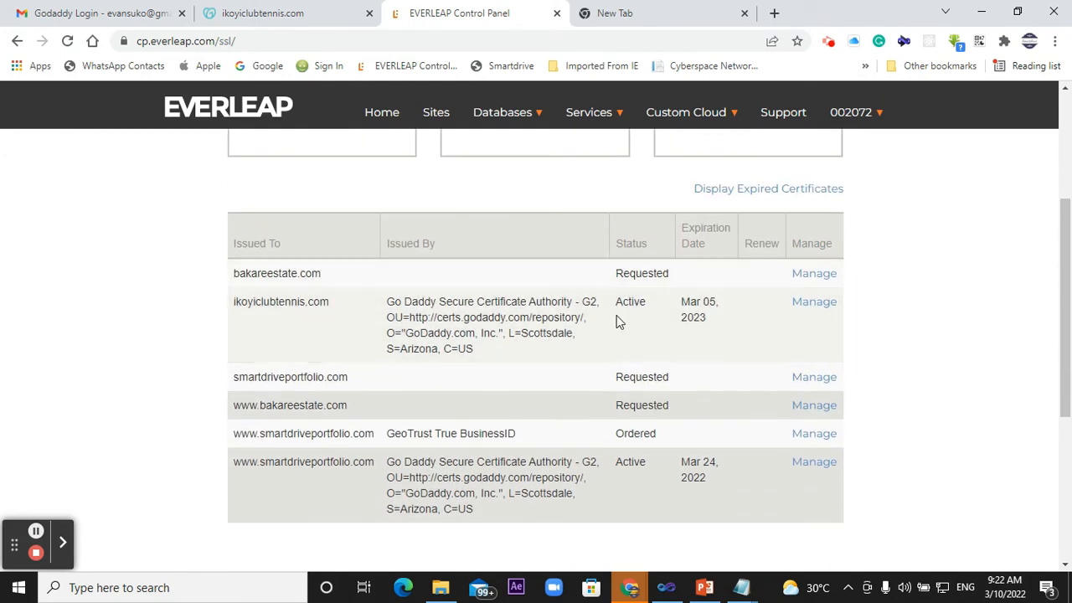
- Open the smartdriveportfolio.com certificate request, paste the copied certificate text for installation, and review the page
click(816, 381)
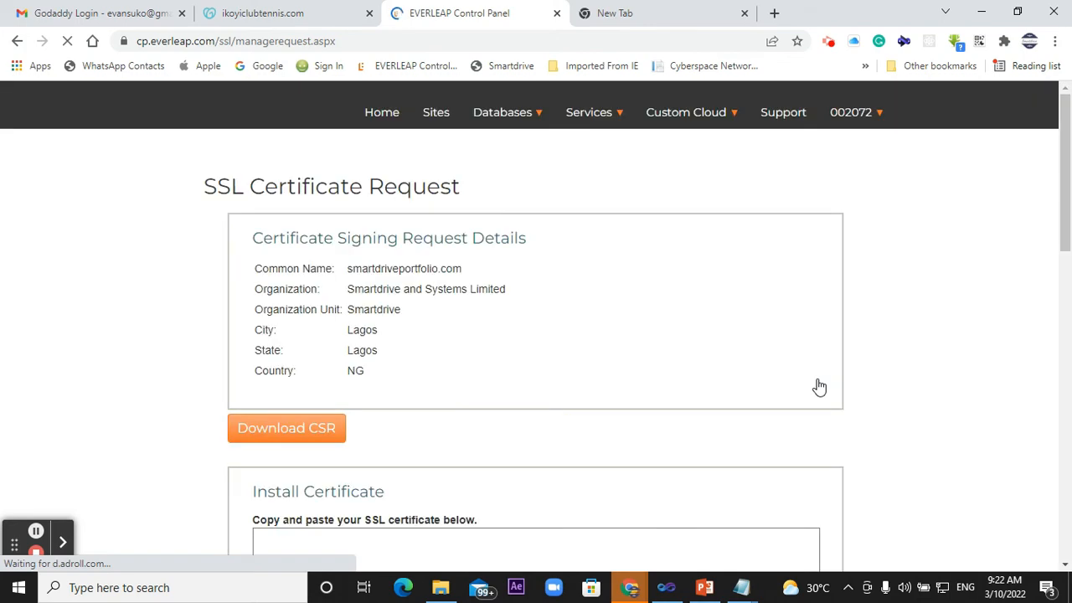
scroll(820, 387, down, 4)
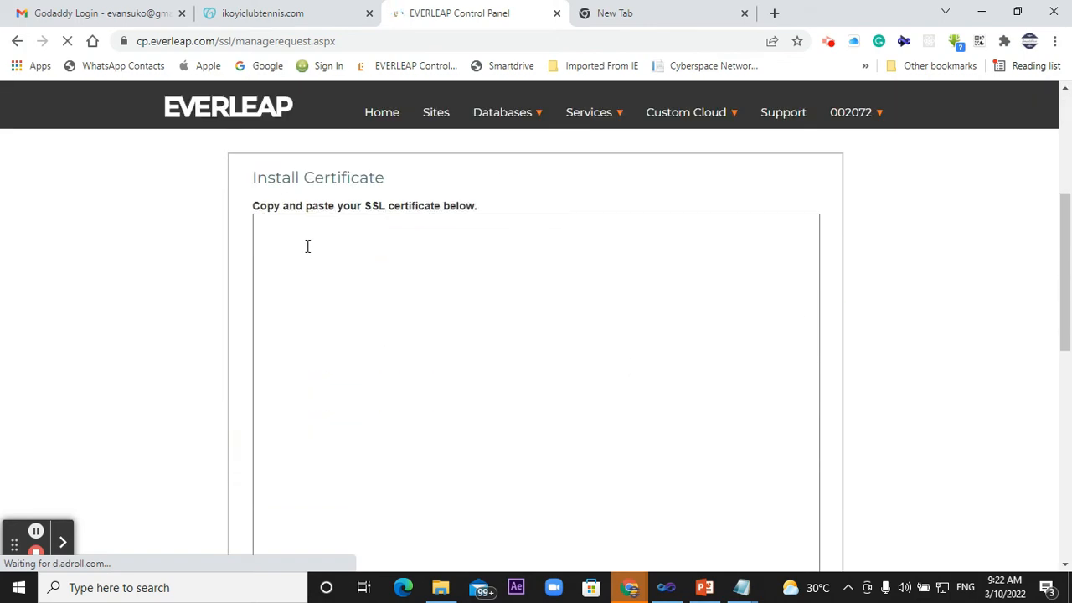
click(295, 242)
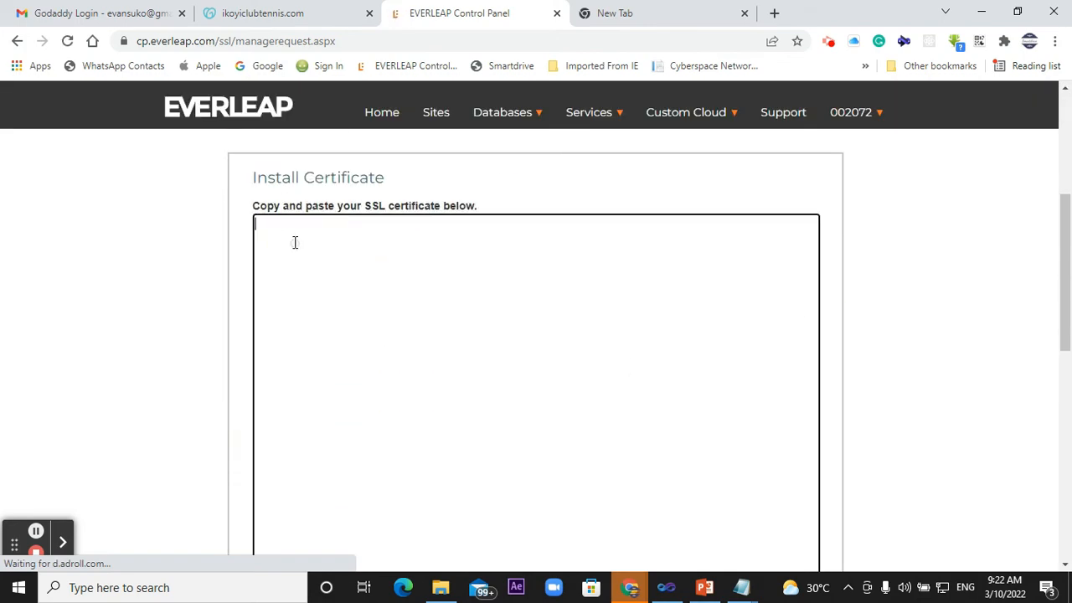
right_click(294, 242)
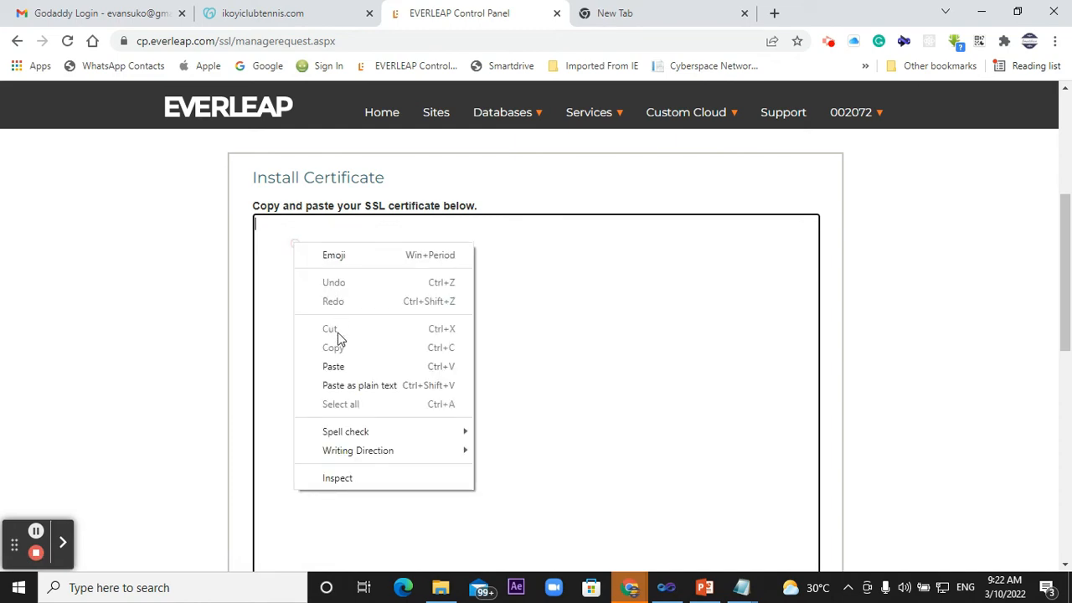
click(334, 366)
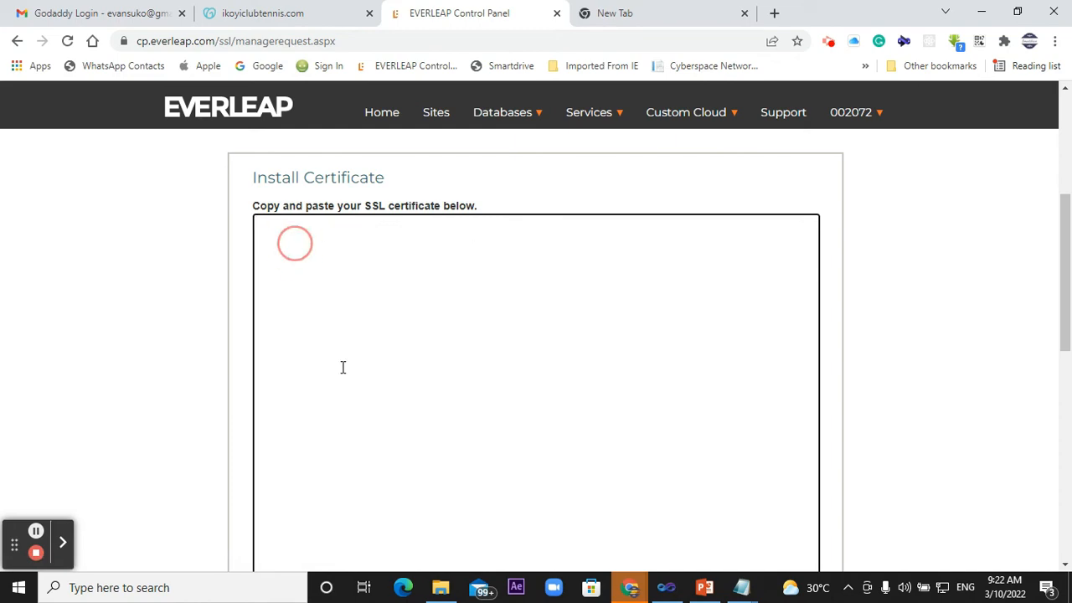
scroll(950, 346, down, 10)
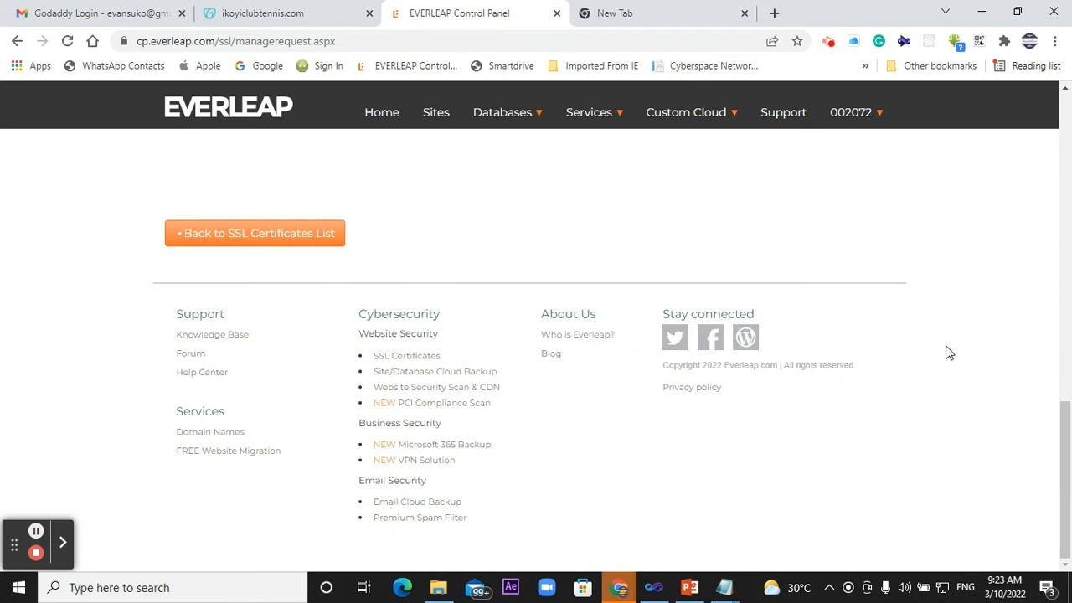
scroll(339, 233, up, 3)
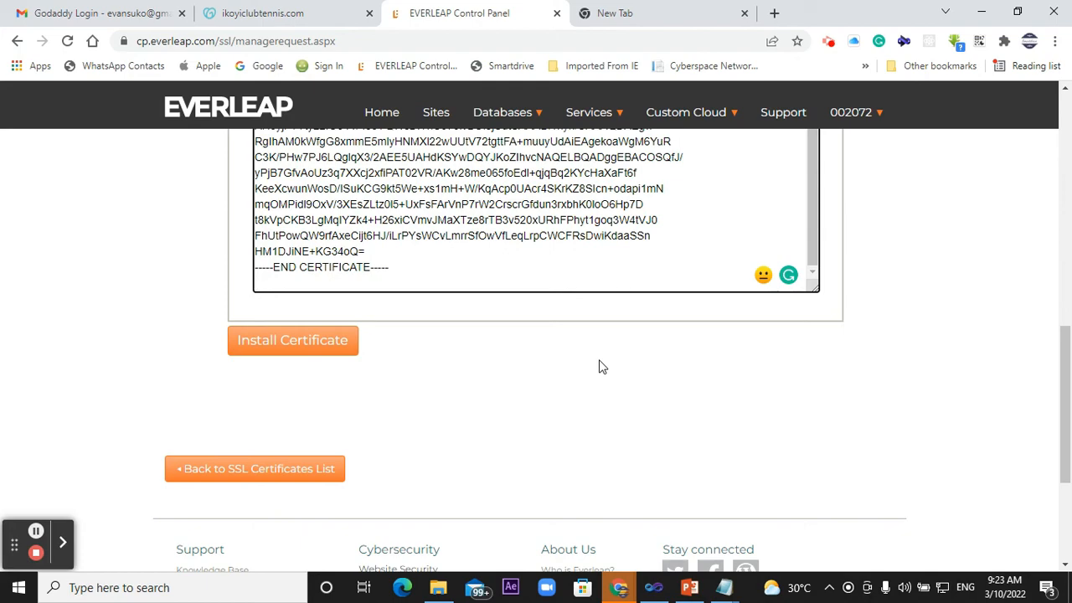
scroll(599, 366, up, 10)
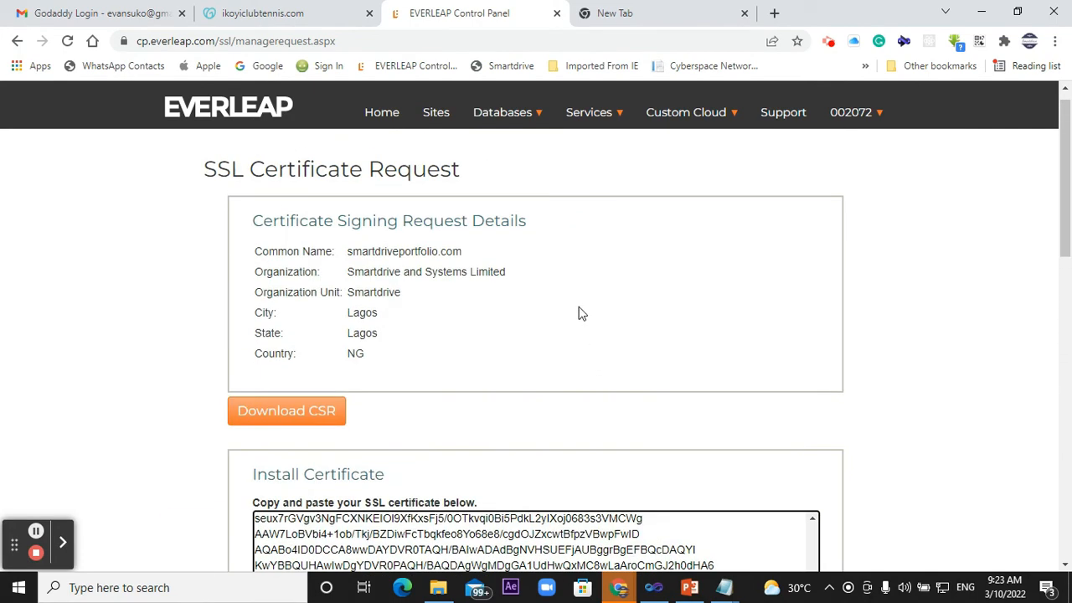
- Return to the SSL Certificates list and review the certificate options and the status of each listed certificate
click(16, 42)
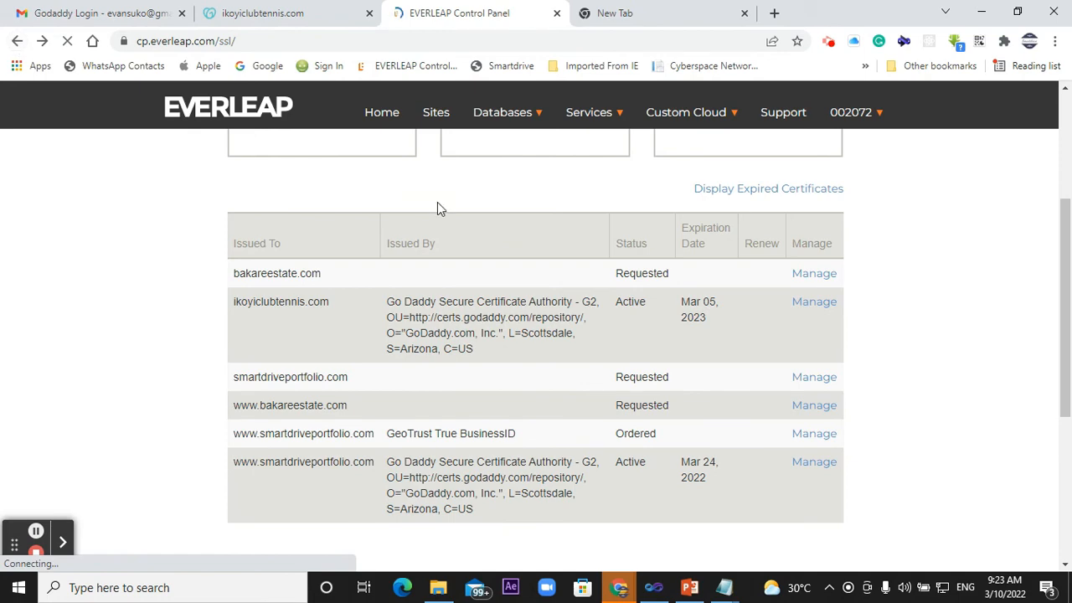
scroll(437, 205, up, 3)
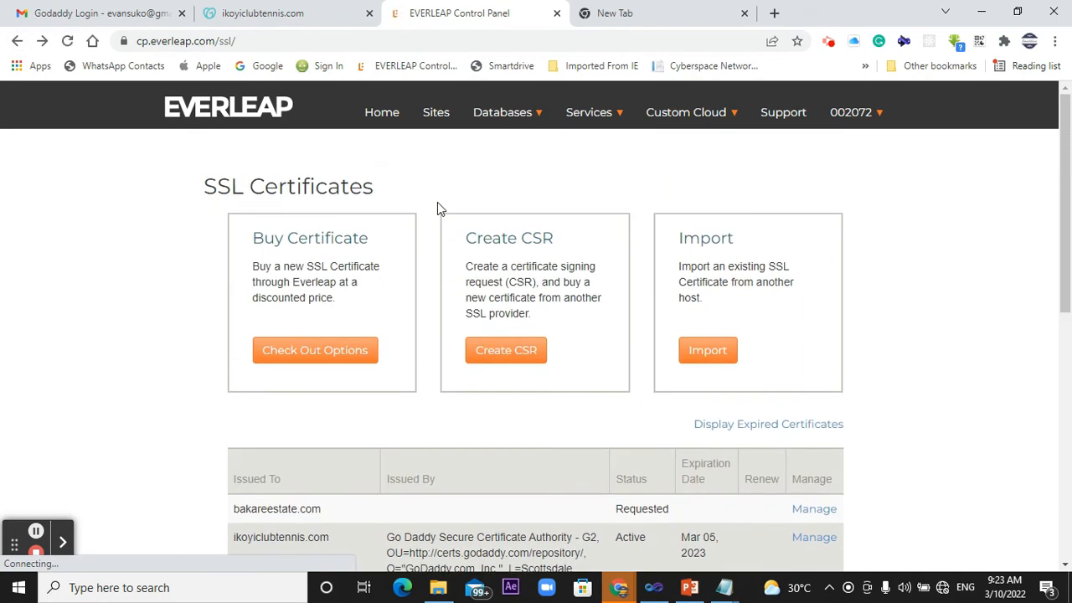
scroll(437, 205, down, 1)
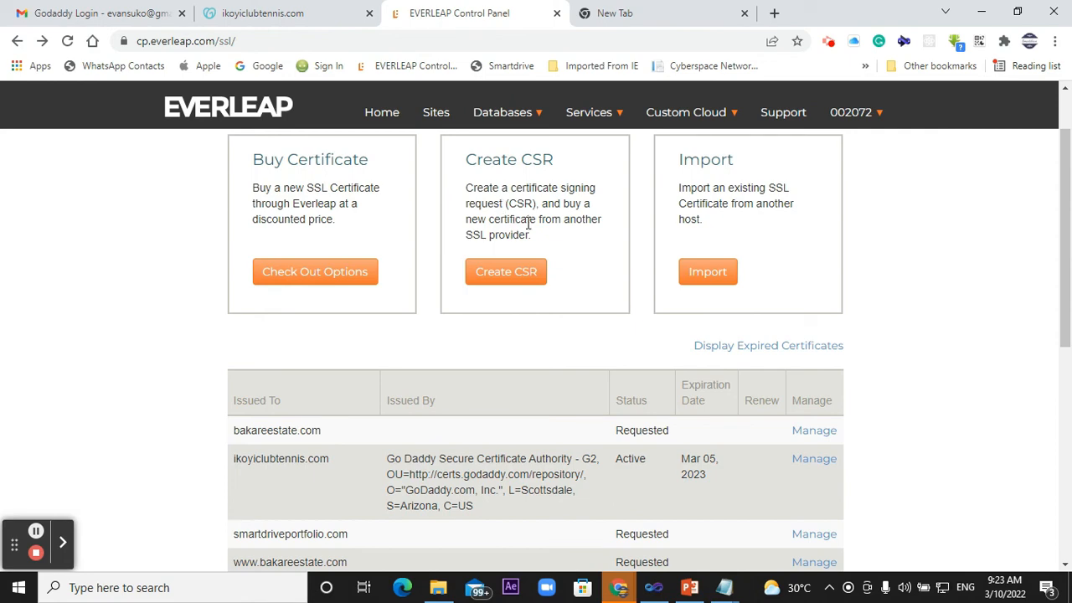
scroll(528, 222, down, 1)
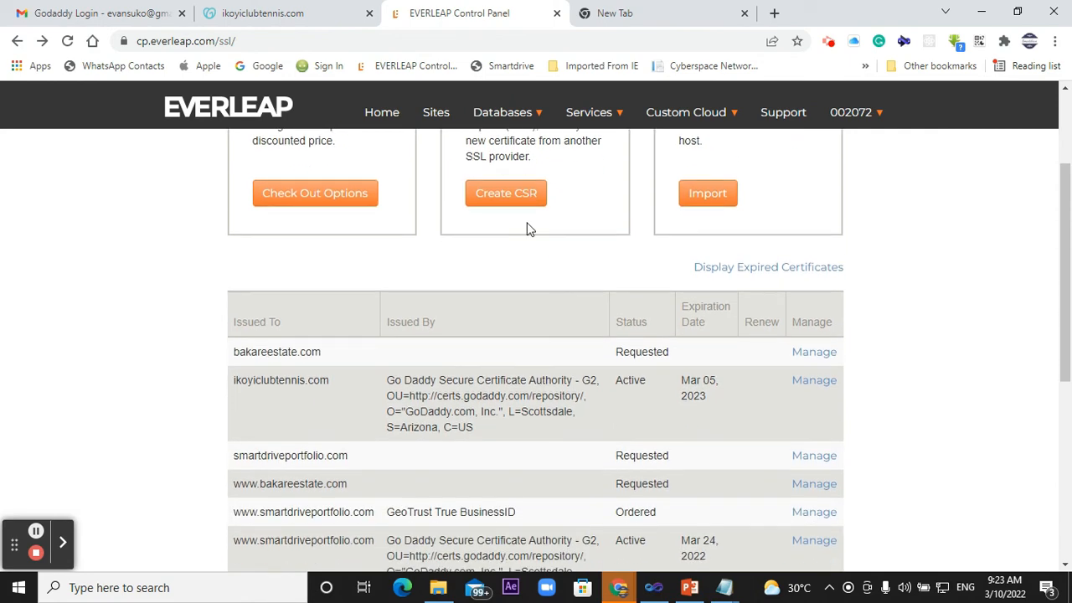
scroll(528, 225, down, 4)
scroll(528, 225, up, 4)
scroll(527, 223, down, 3)
scroll(527, 223, up, 4)
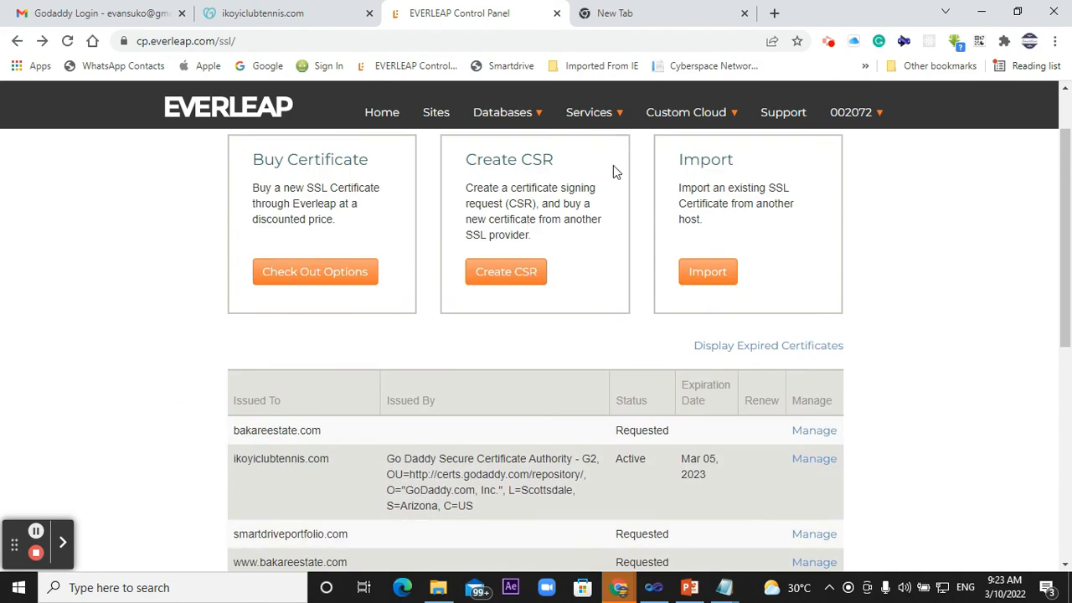
scroll(613, 168, up, 1)
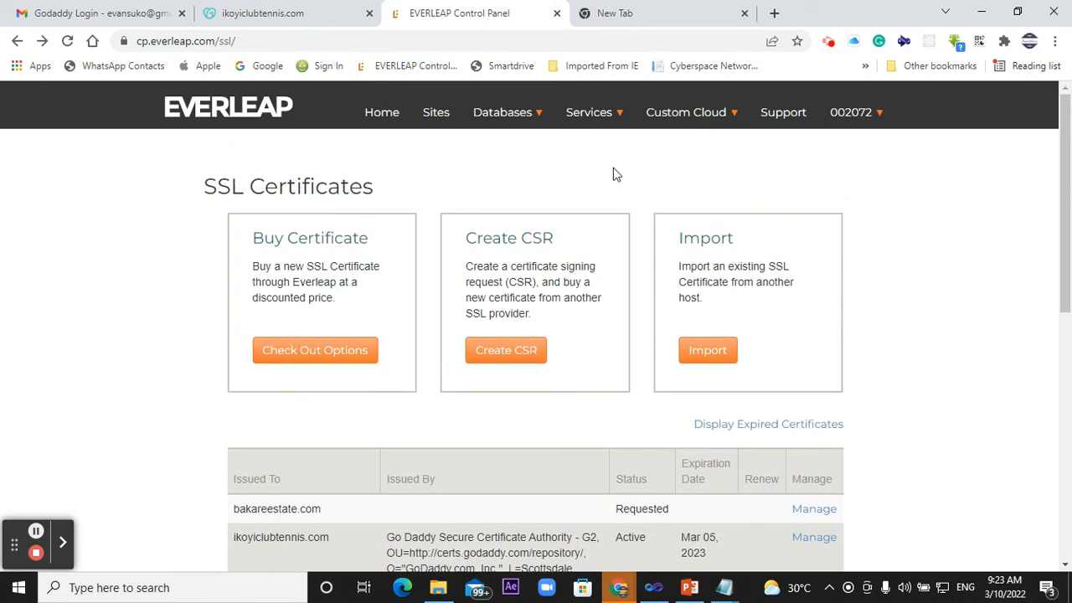
click(16, 42)
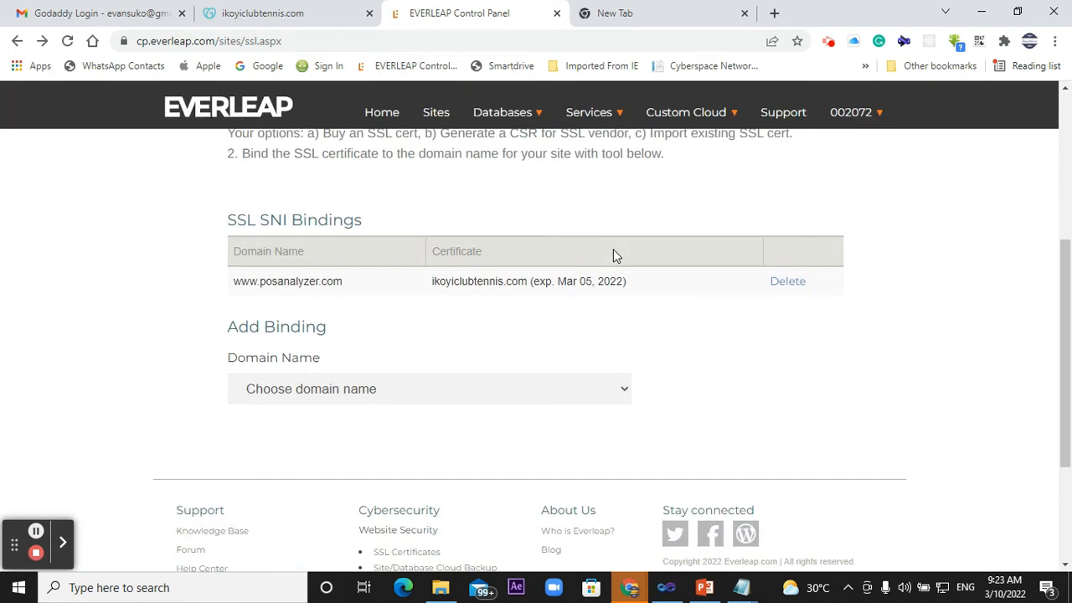
scroll(613, 255, down, 5)
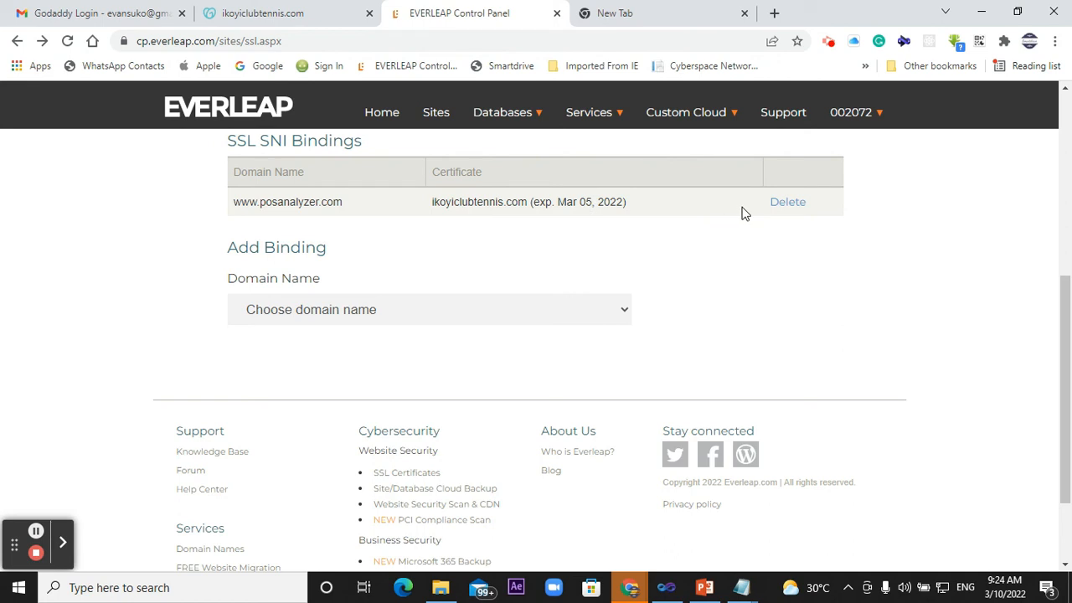
click(787, 203)
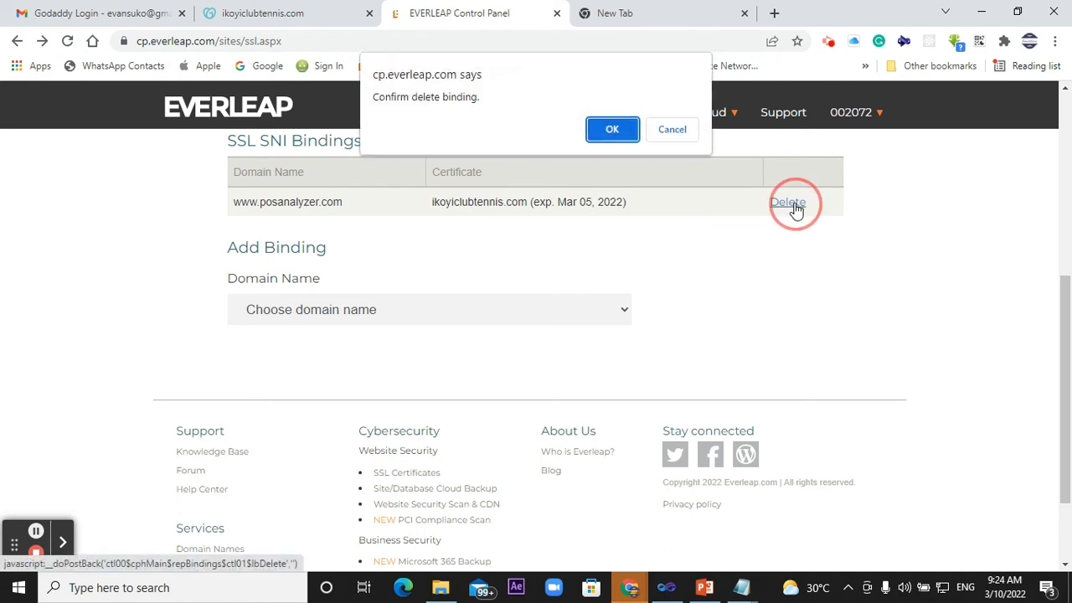
click(612, 129)
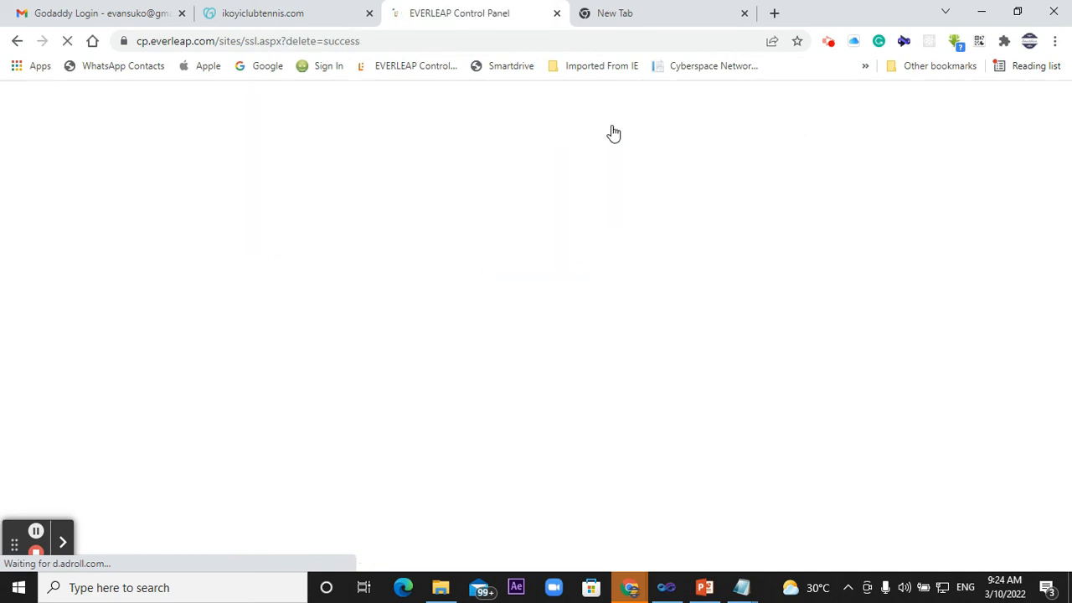
click(416, 402)
click(416, 443)
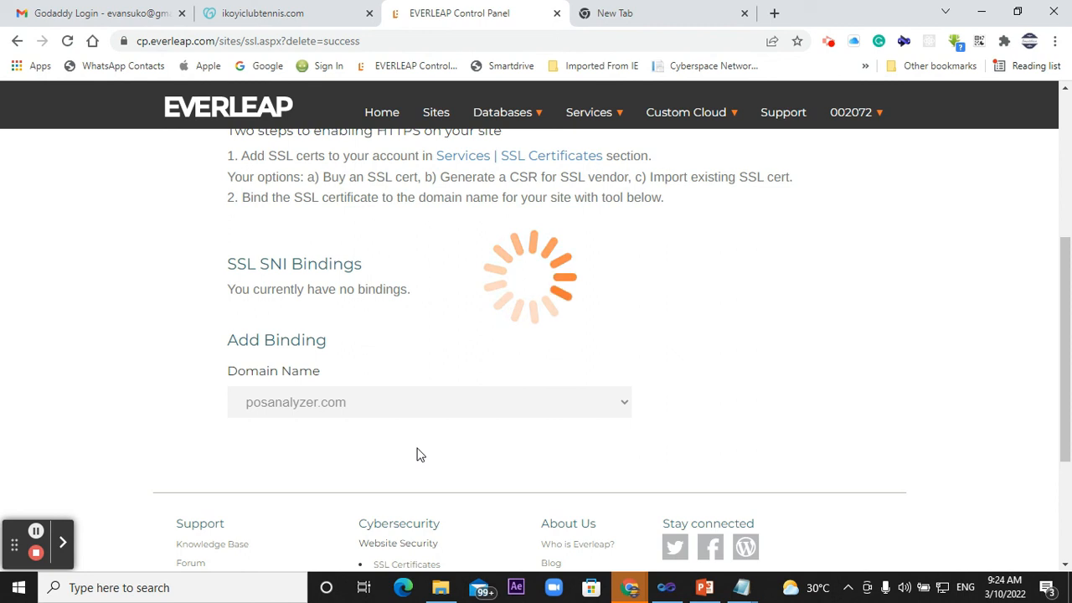
click(402, 402)
click(373, 460)
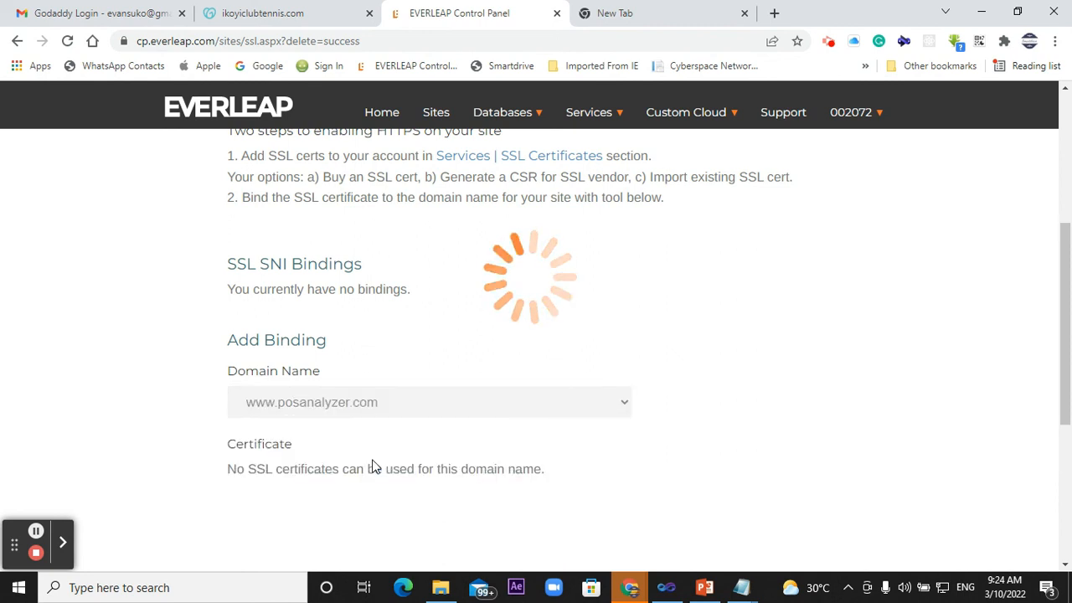
click(405, 479)
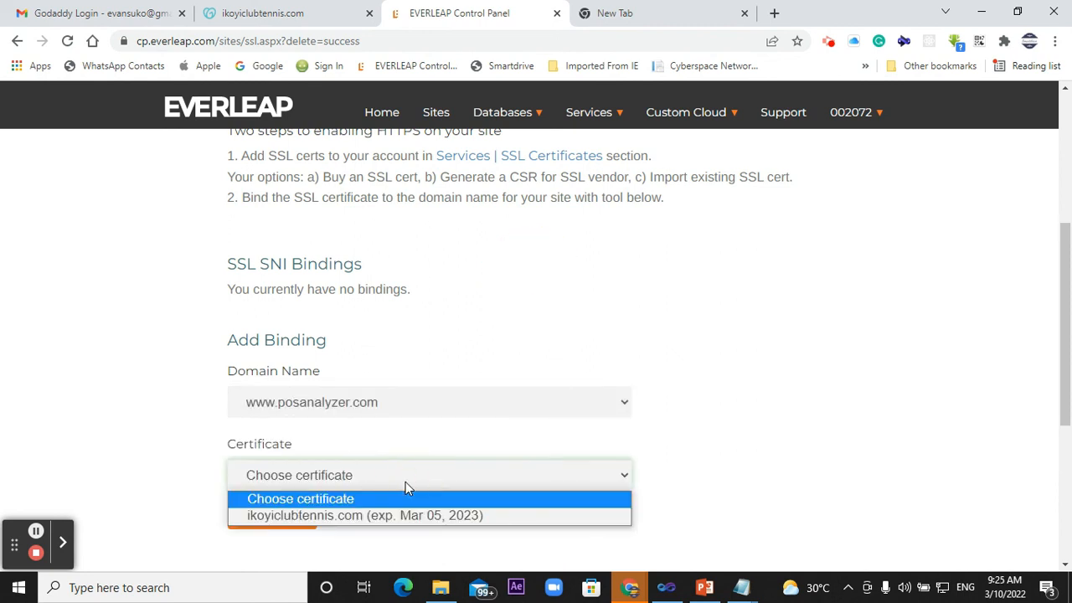
click(355, 517)
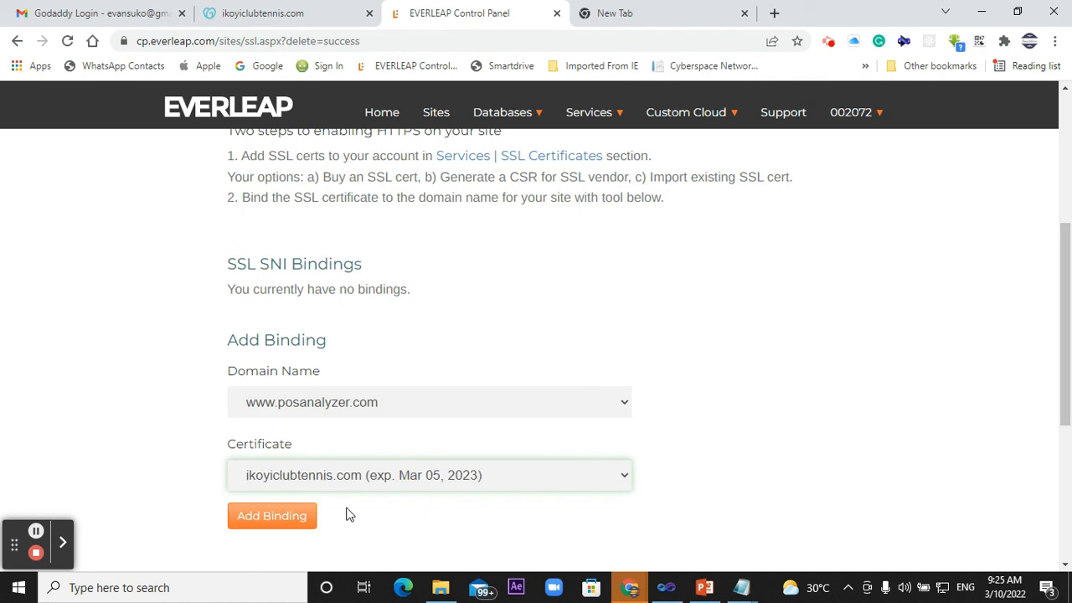
click(285, 525)
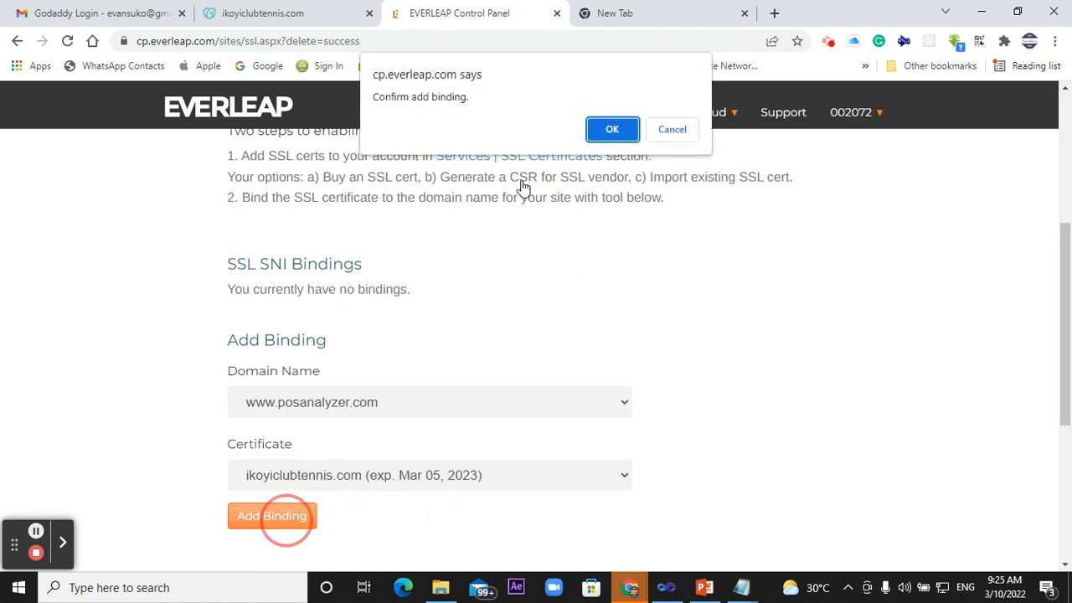
click(602, 132)
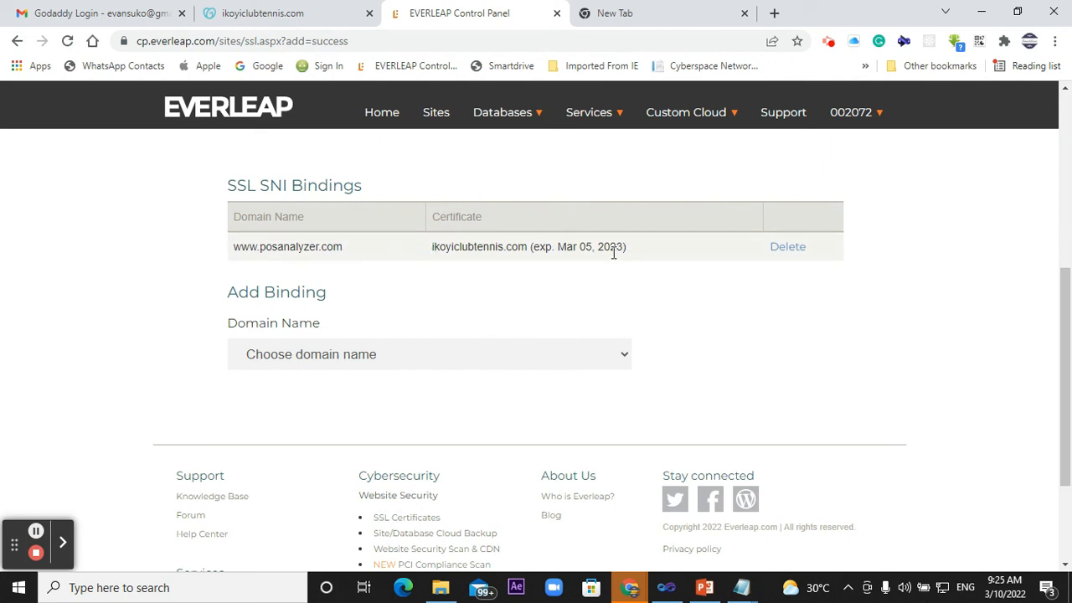
- Load posanalyzer.com in the empty browser tab to check that the site opens over a secure connection
click(611, 20)
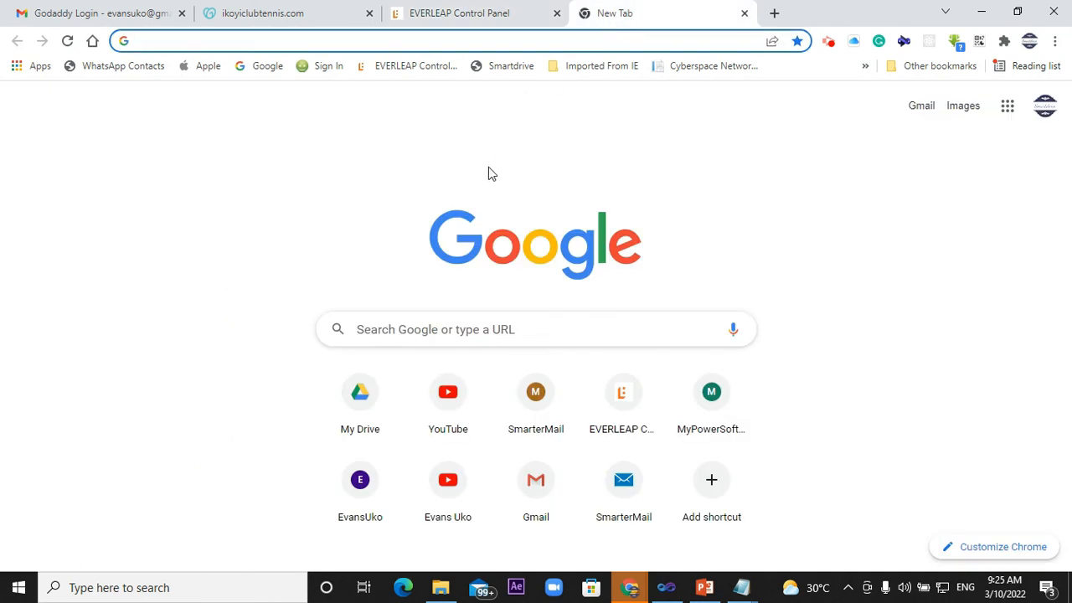
text(pos)
key(Return)
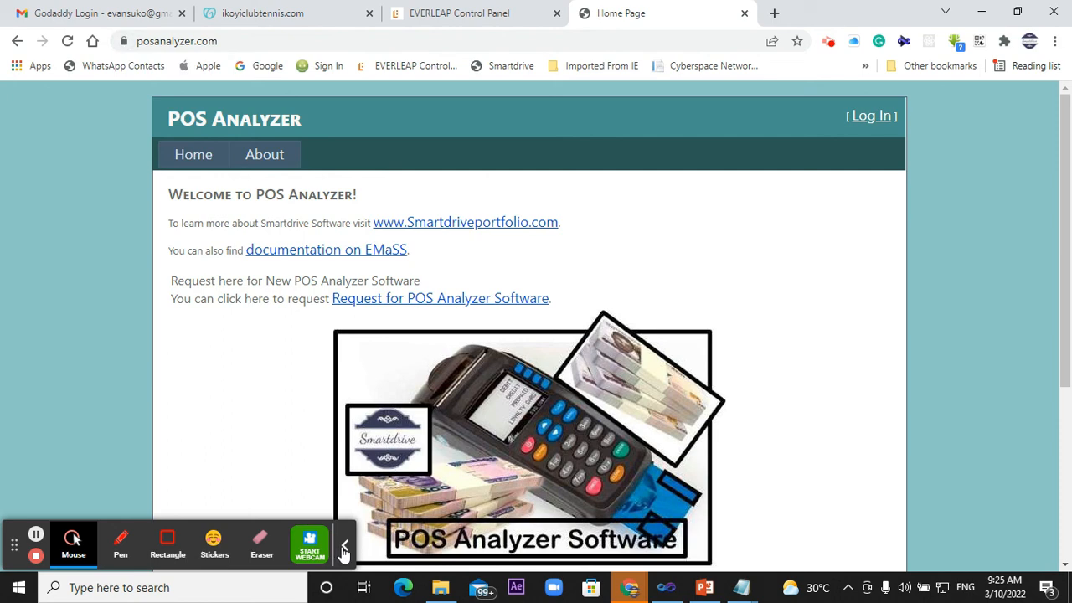
click(345, 545)
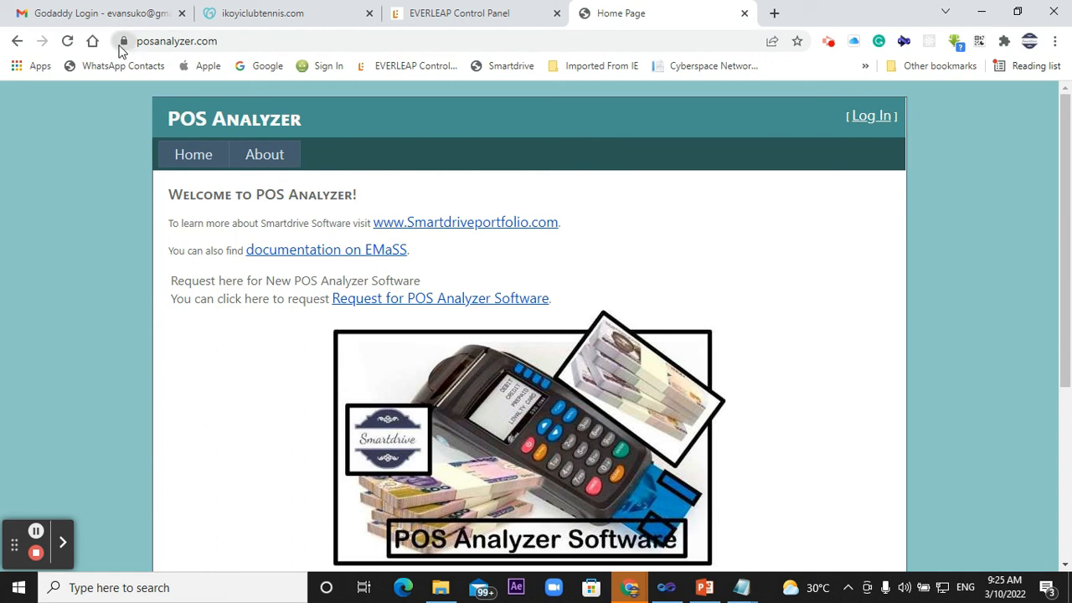
- Switch to the Lunch and Learn on SSL presentation in PowerPoint, start the slide show from slide 6, and advance to the closing slide
click(702, 591)
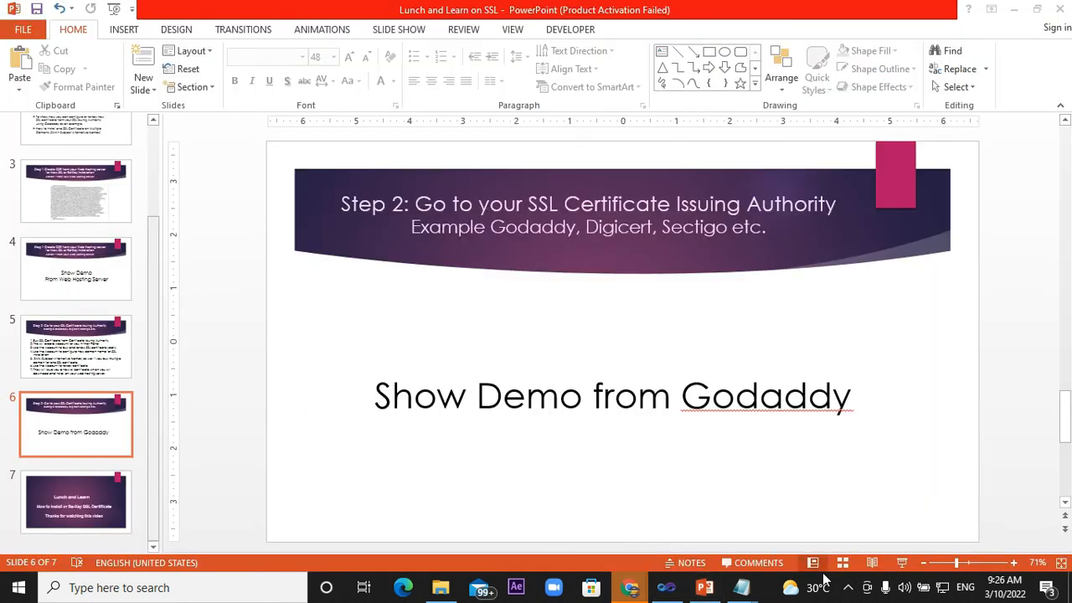
click(902, 563)
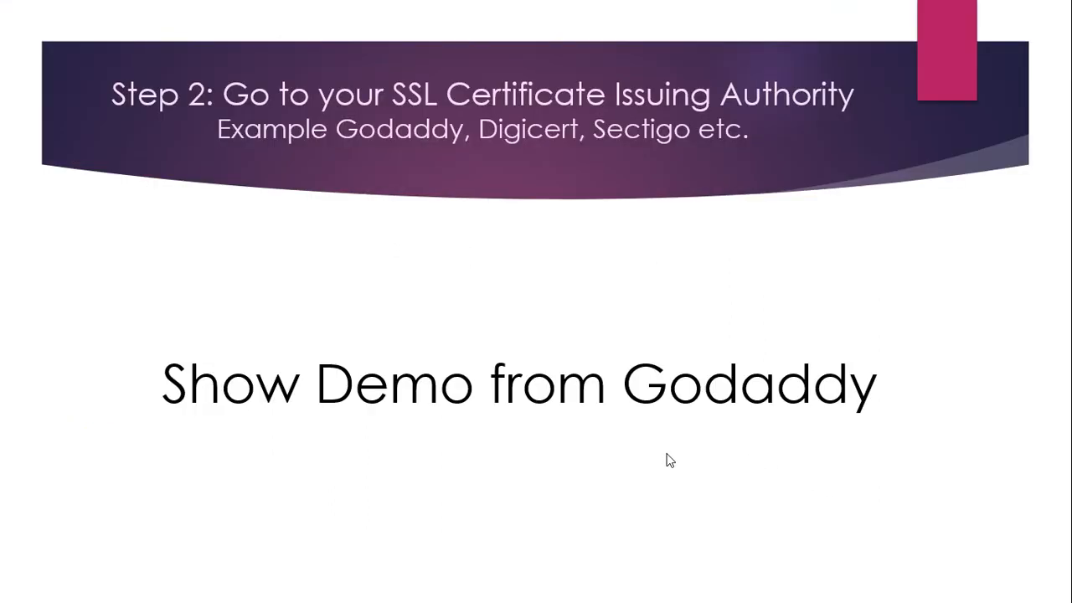
click(670, 460)
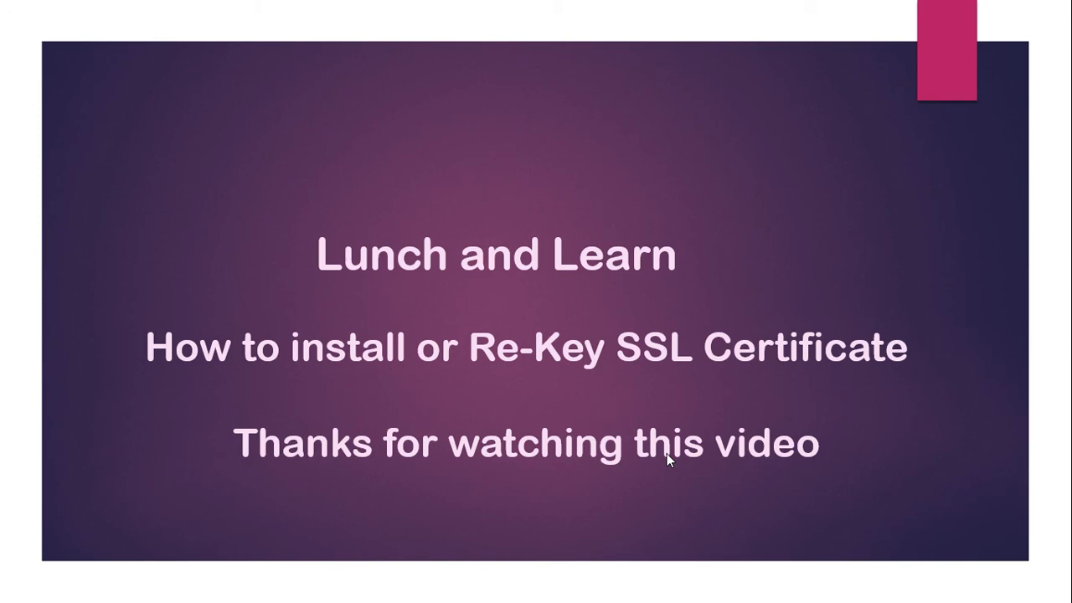